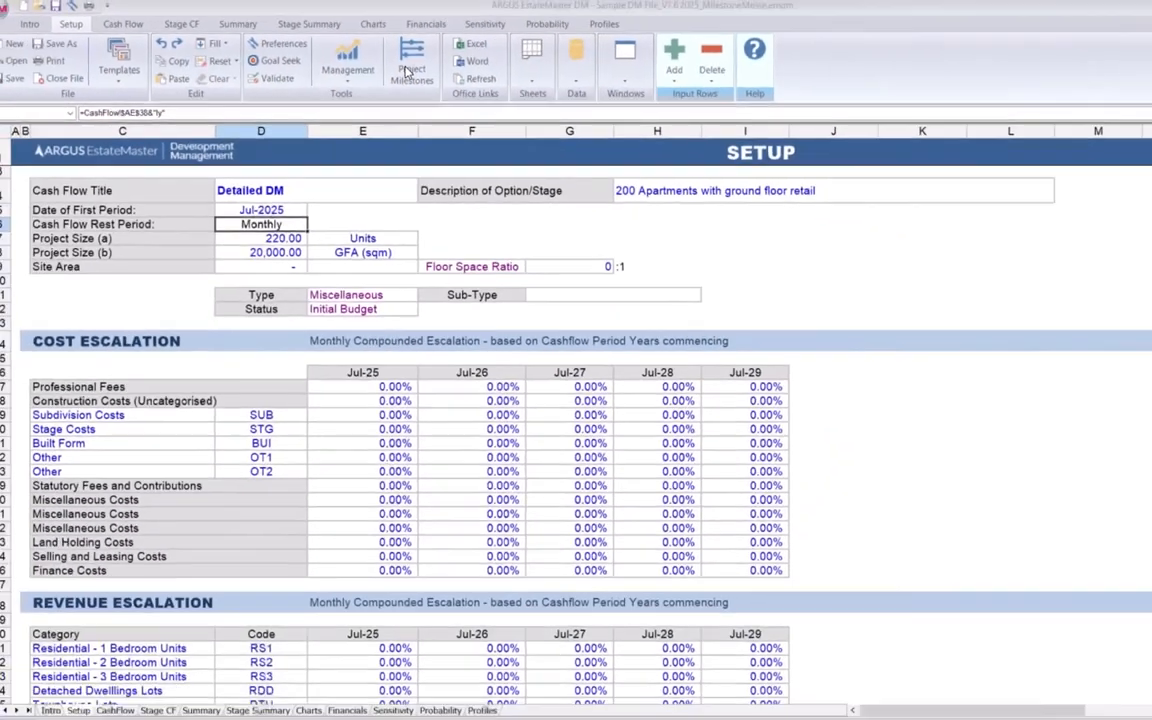
- Create a new project milestone profile named Development Project with the Sample default tasks
{"action": "left_click", "coordinate": [645, 84]}
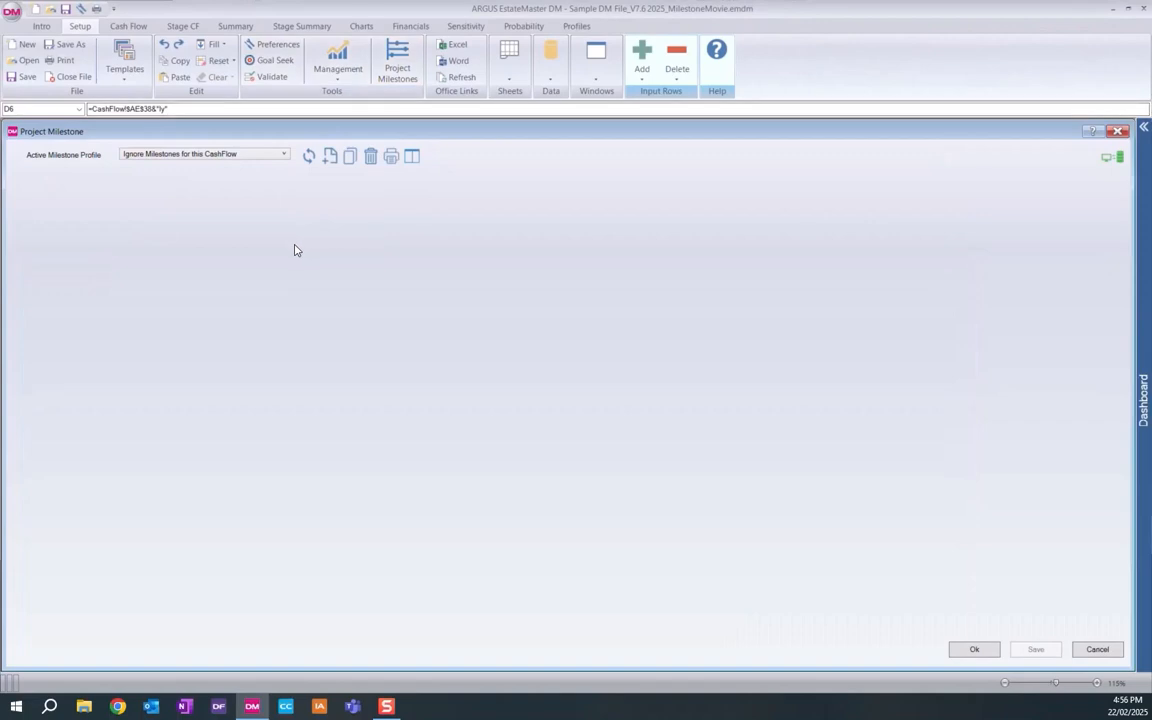
{"action": "left_click", "coordinate": [270, 156]}
{"action": "left_click", "coordinate": [270, 160]}
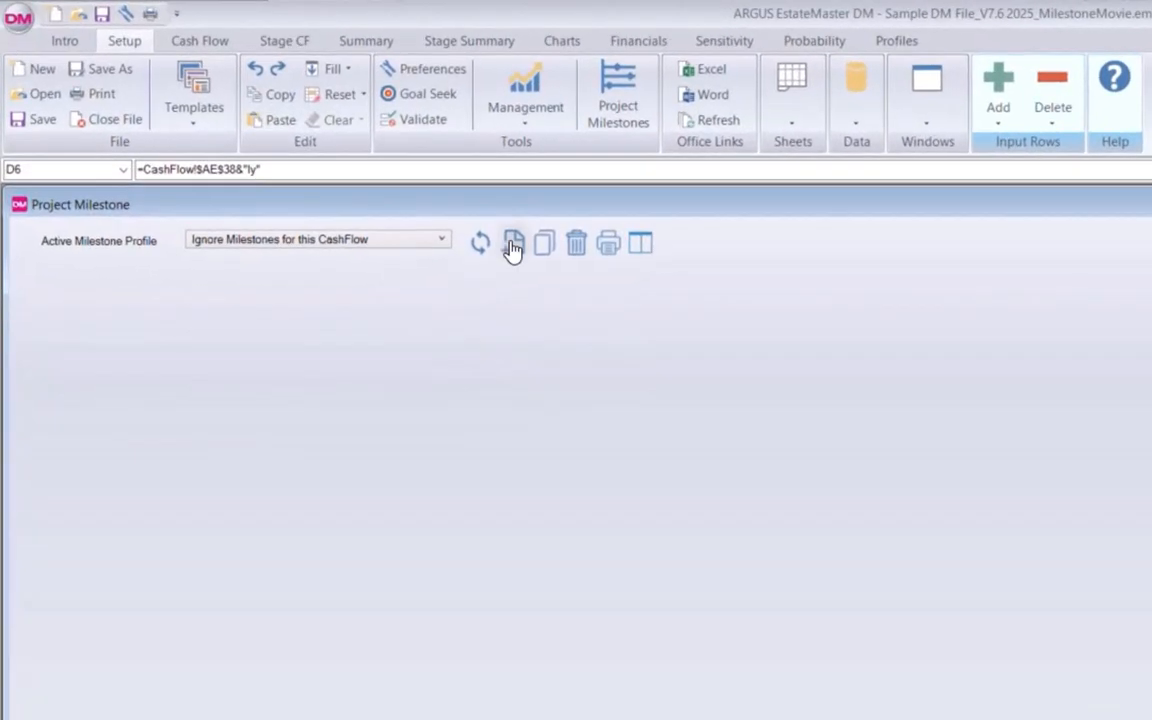
{"action": "left_click", "coordinate": [513, 246]}
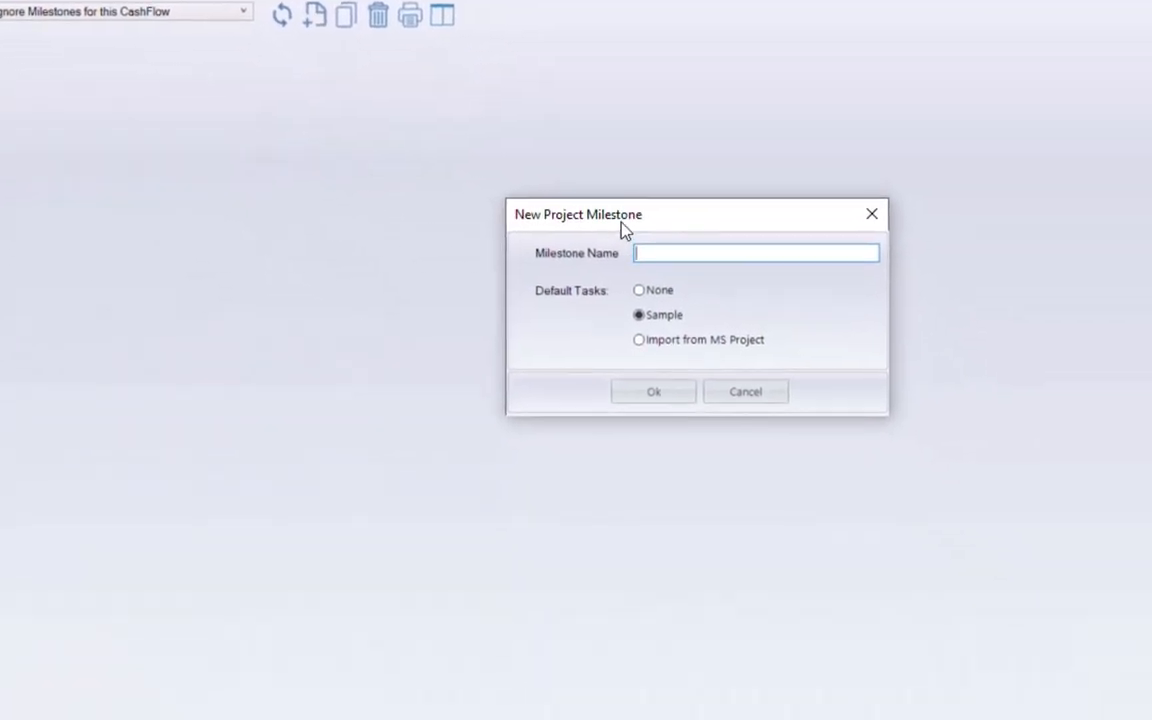
{"action": "type", "text": "Develop,en"}
{"action": "key", "text": "BackSpace"}
{"action": "key", "text": "BackSpace"}
{"action": "key", "text": "BackSpace"}
{"action": "type", "text": "ment Project"}
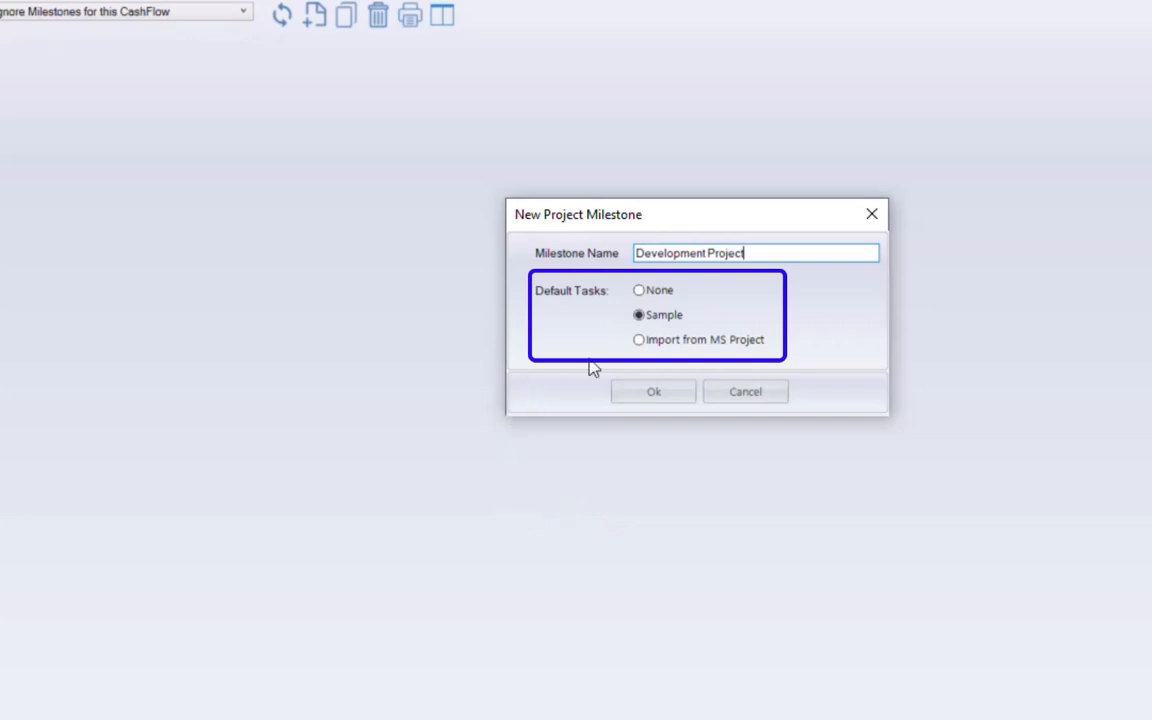
{"action": "left_click", "coordinate": [647, 345]}
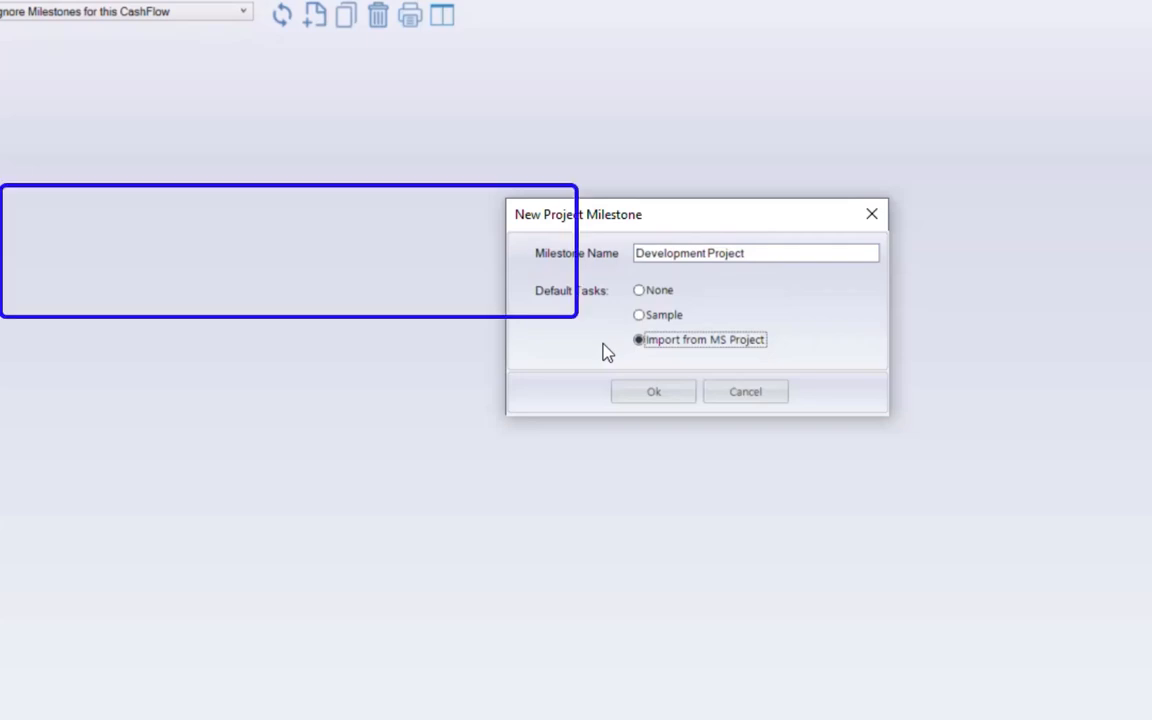
{"action": "left_click", "coordinate": [660, 318]}
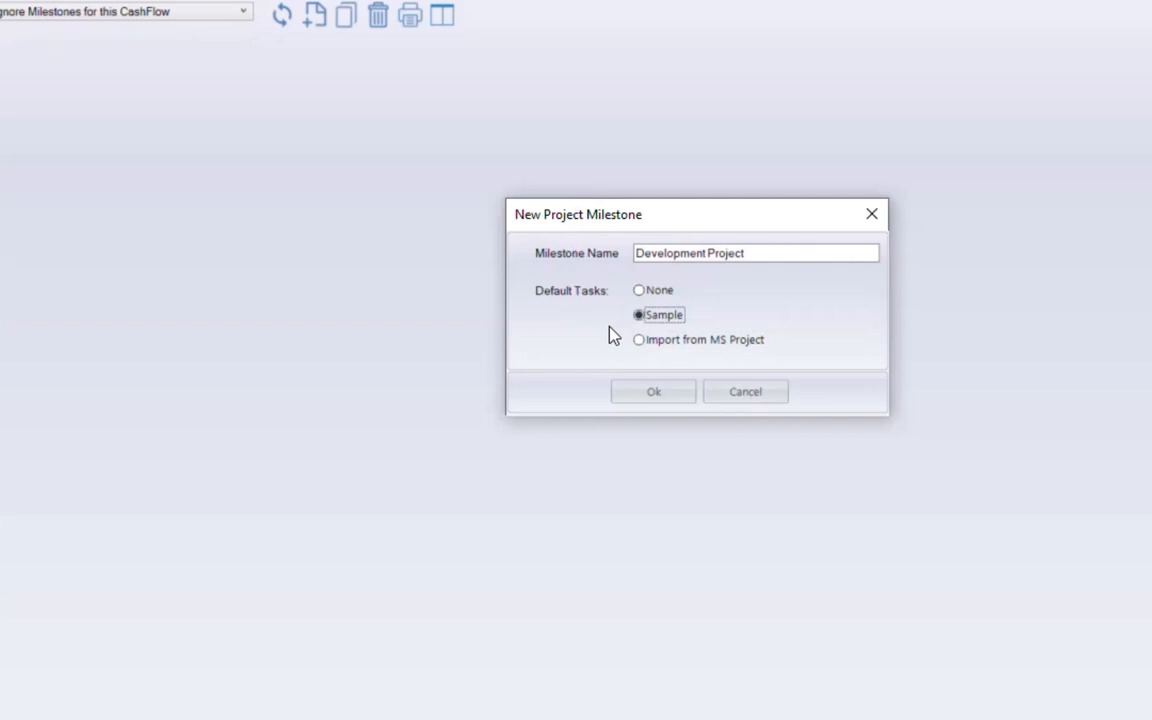
{"action": "left_click", "coordinate": [653, 391]}
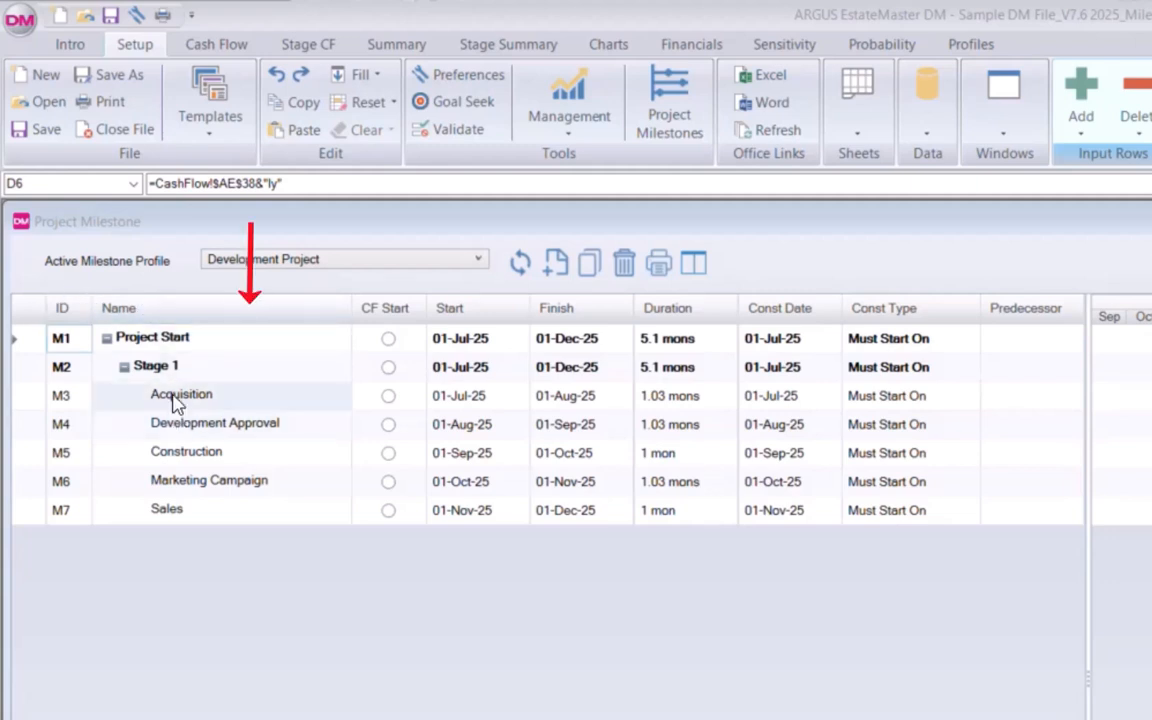
- Examine the milestone table's task names, task options, start date picker and constraint types
{"action": "left_click", "coordinate": [177, 516]}
{"action": "right_click", "coordinate": [177, 516]}
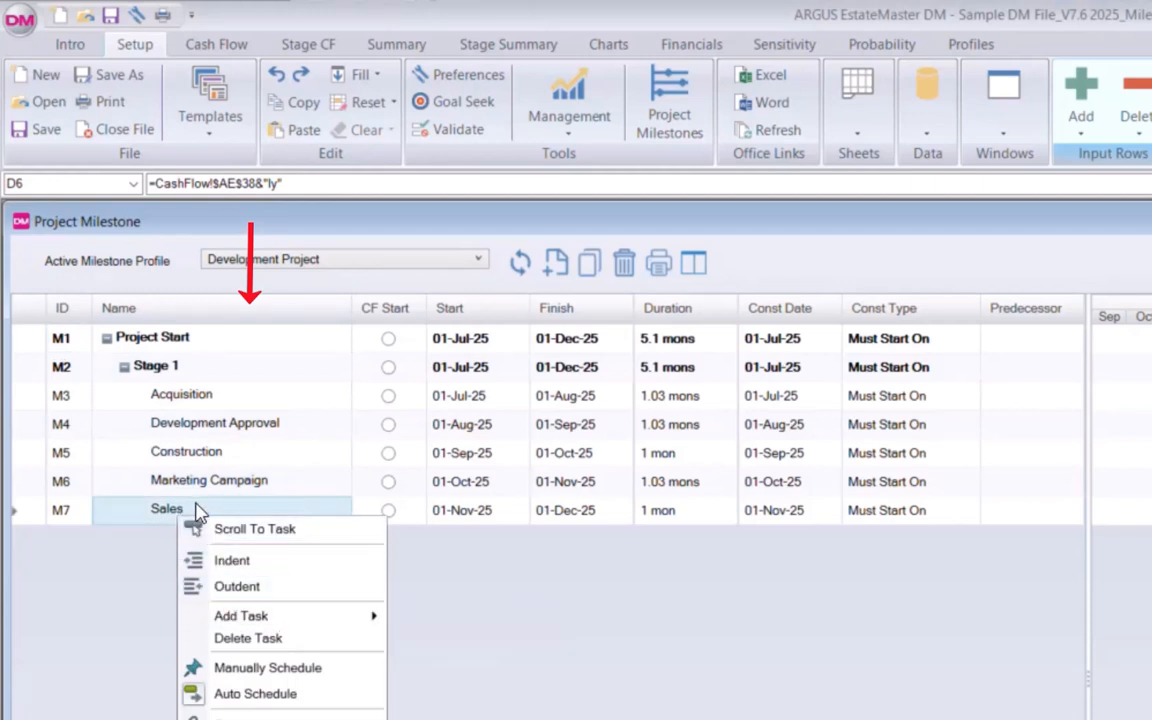
{"action": "left_click", "coordinate": [197, 511]}
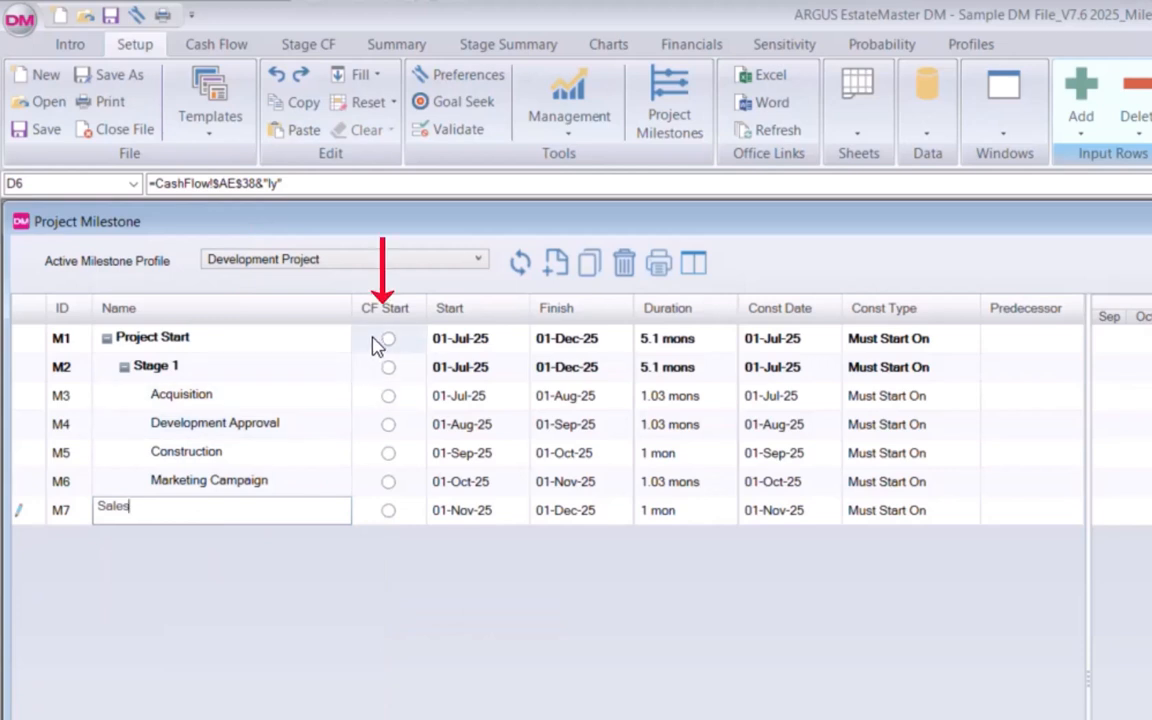
{"action": "left_click", "coordinate": [458, 342]}
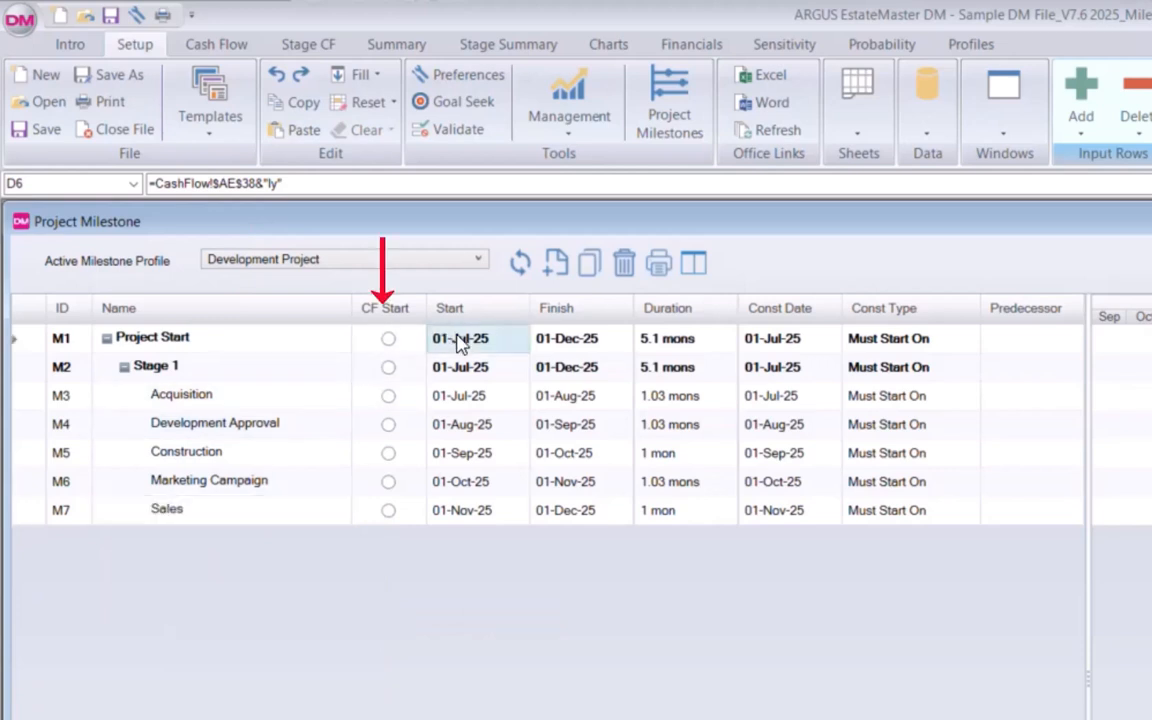
{"action": "left_click", "coordinate": [505, 344]}
{"action": "left_click", "coordinate": [520, 340]}
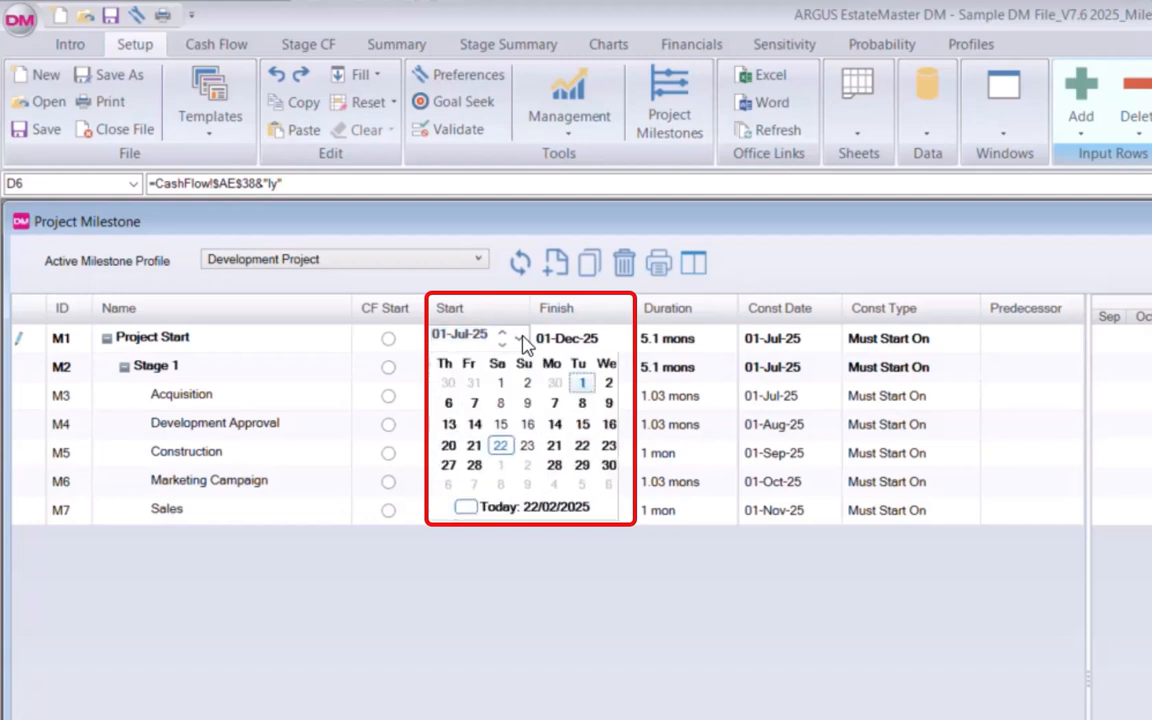
{"action": "left_click", "coordinate": [522, 342]}
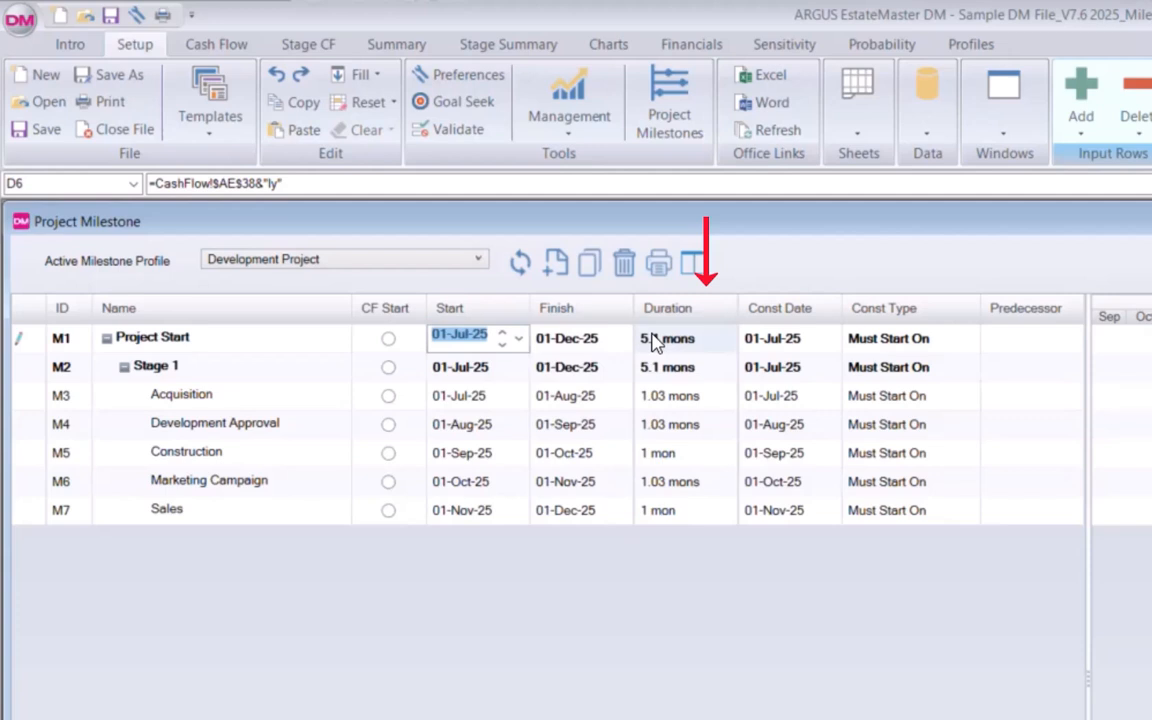
{"action": "left_click", "coordinate": [952, 342]}
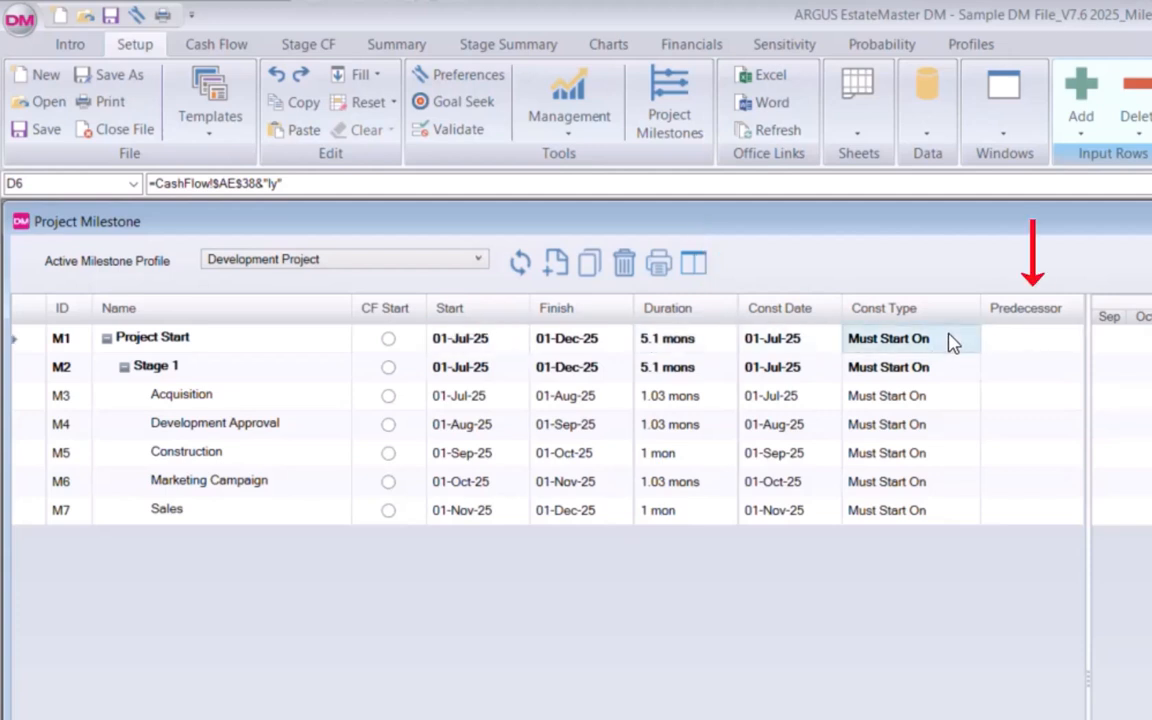
{"action": "left_click", "coordinate": [946, 369]}
{"action": "left_click", "coordinate": [918, 399]}
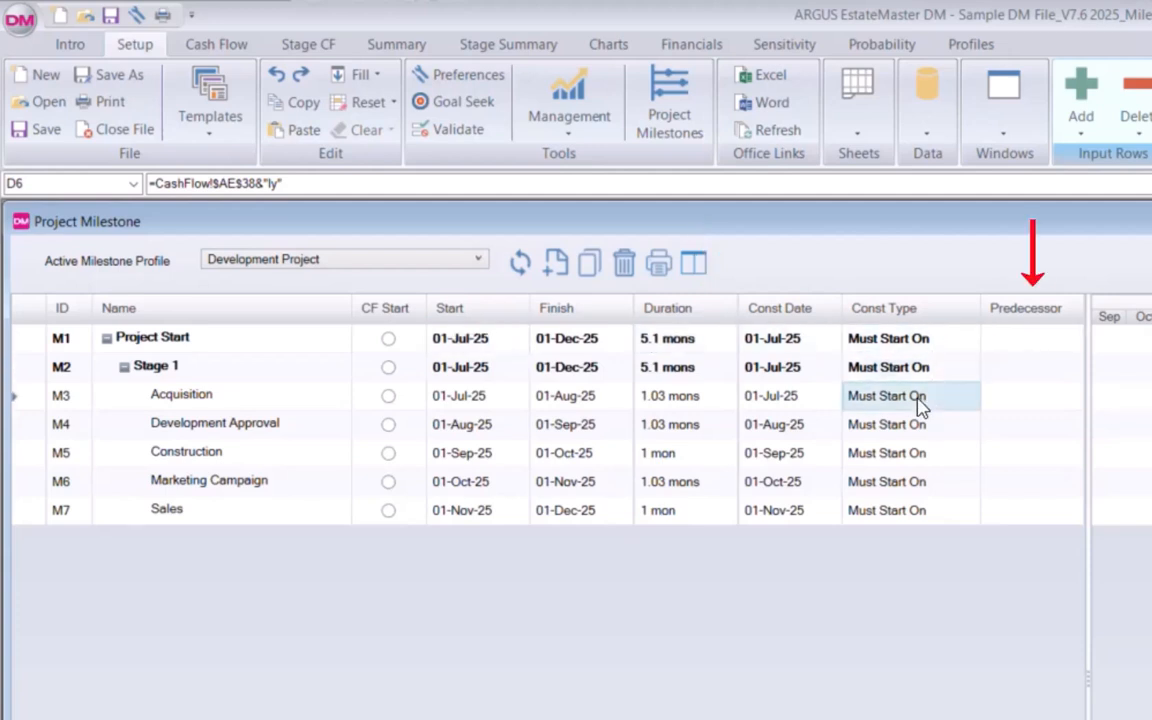
{"action": "left_click", "coordinate": [905, 430]}
{"action": "left_click", "coordinate": [903, 400]}
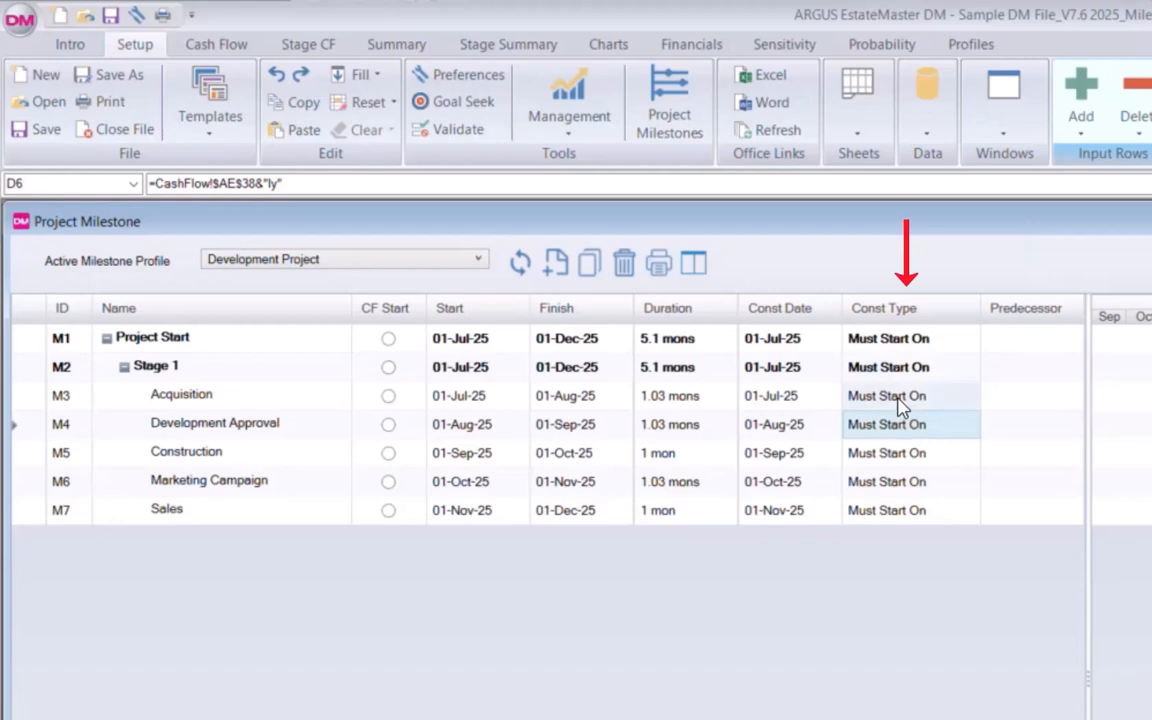
{"action": "left_click", "coordinate": [905, 455]}
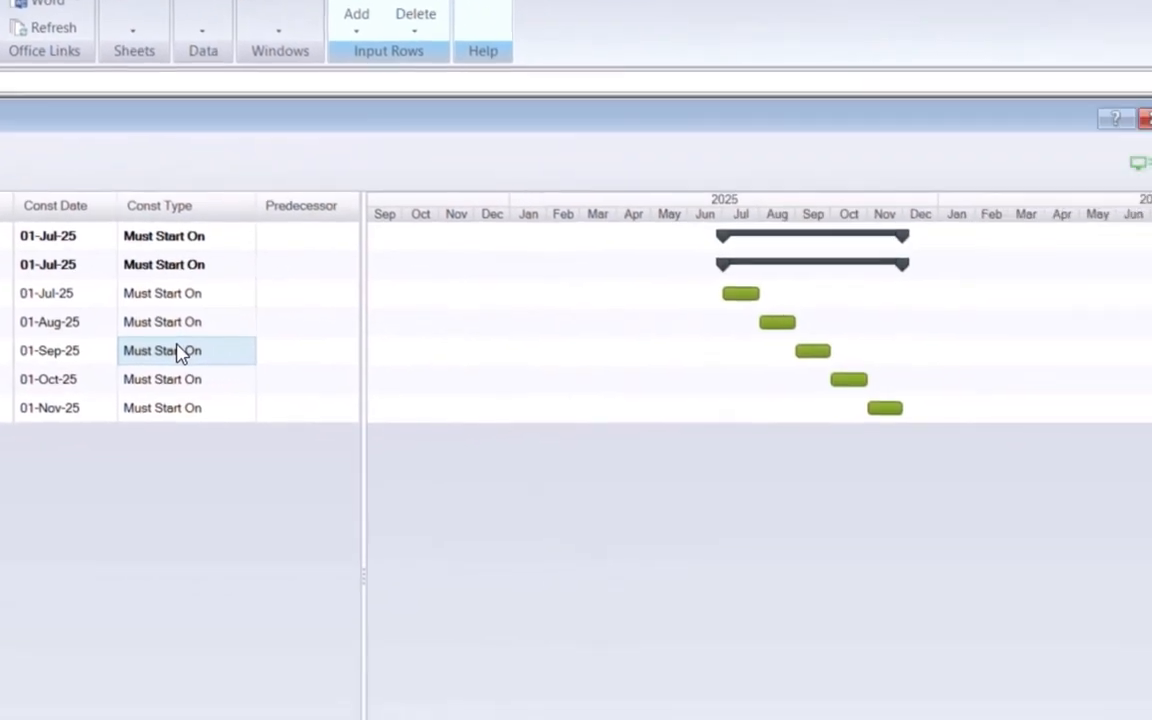
- In the Gantt chart, lengthen Acquisition to about 5.17 months and chain Development Approval, Construction and Marketing Campaign after it, the last one finish-to-finish
{"action": "mouse_move", "coordinate": [612, 295]}
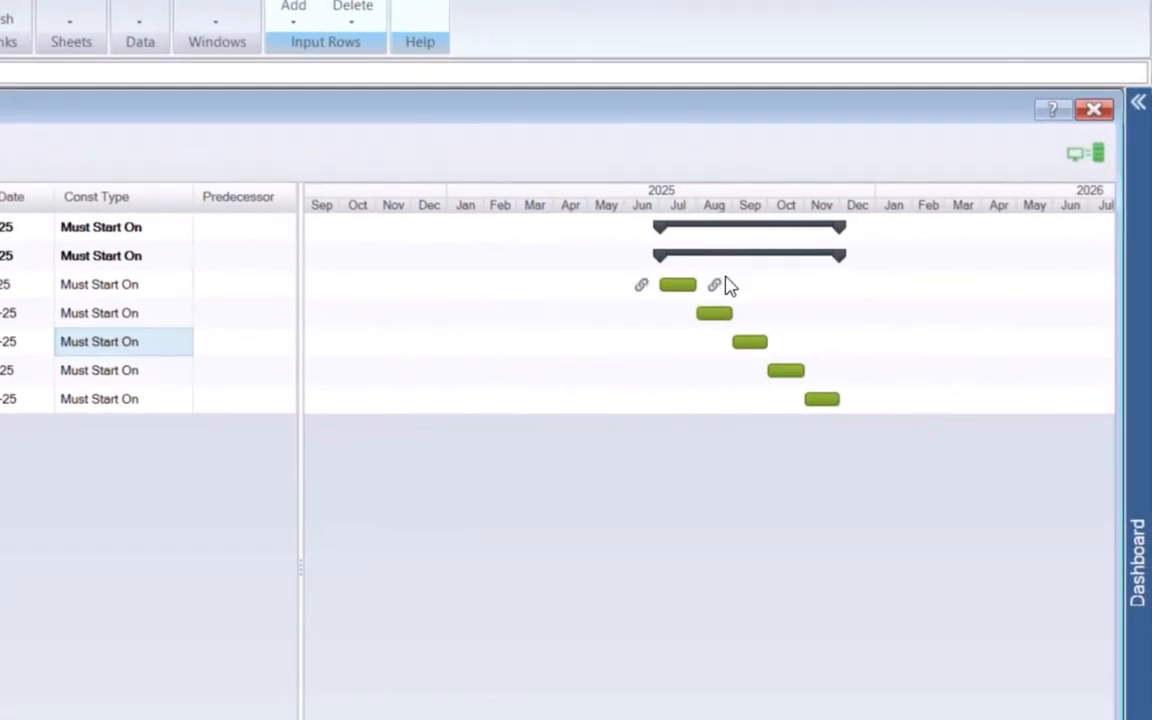
{"action": "left_click_drag", "start_coordinate": [719, 285], "coordinate": [842, 284]}
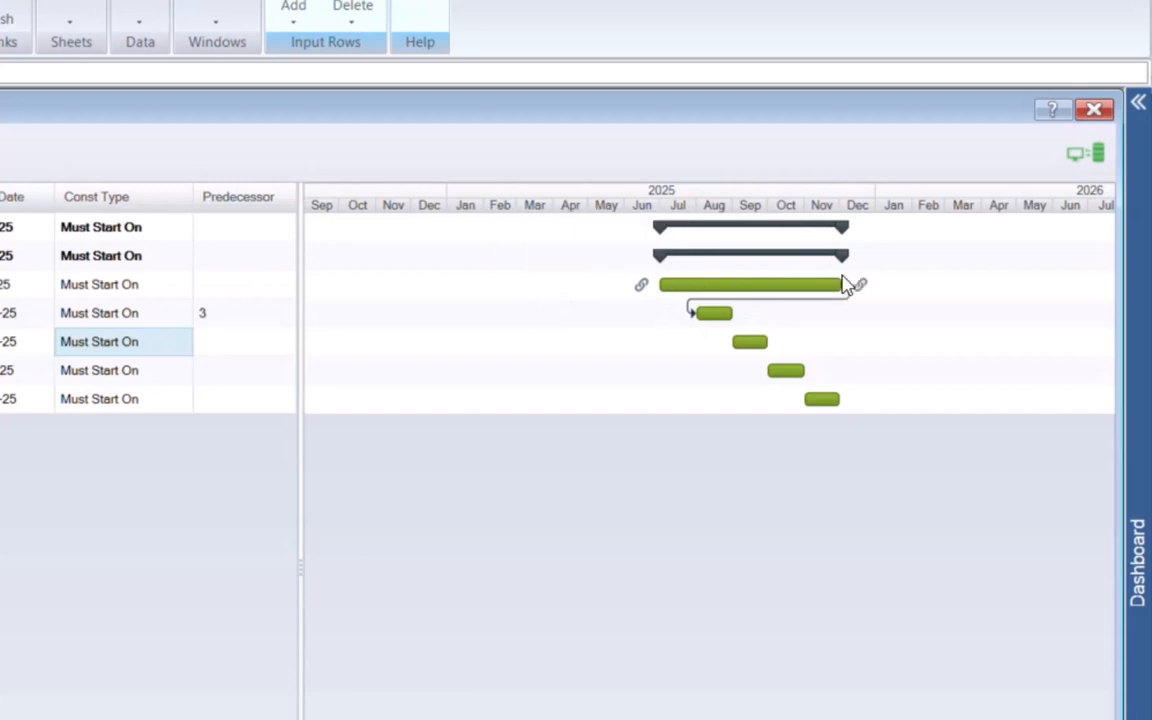
{"action": "left_click_drag", "start_coordinate": [718, 312], "coordinate": [885, 372]}
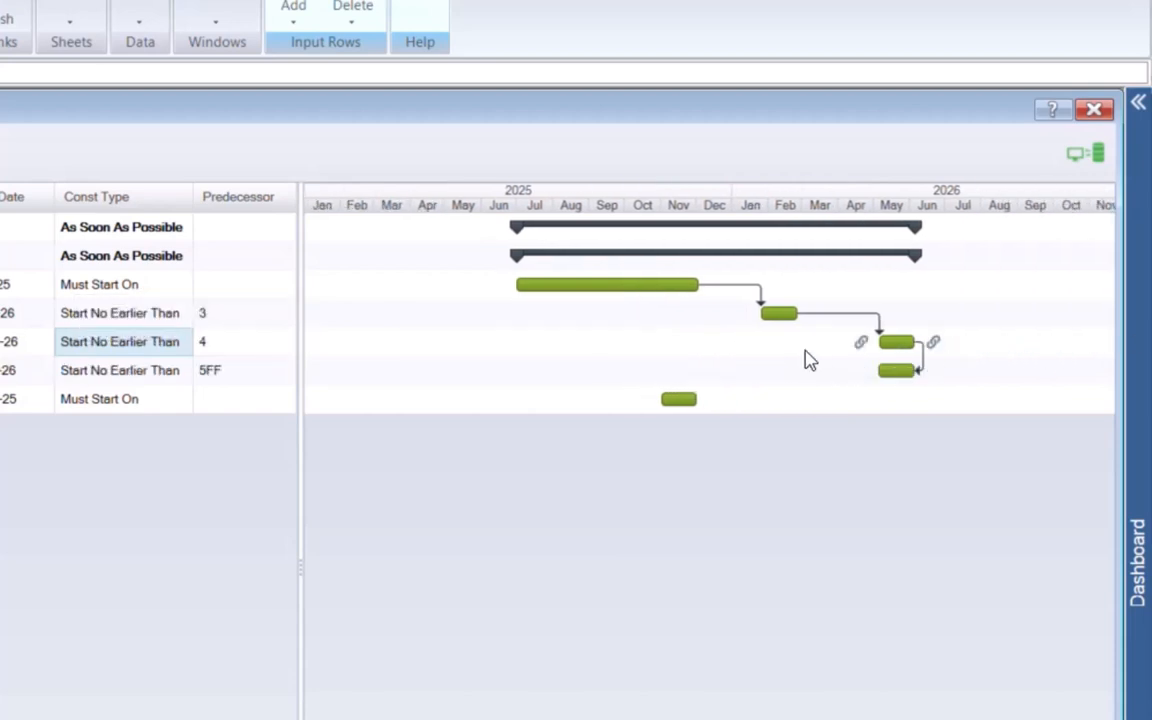
- Link Sales start-to-start with Development Approval, and lengthen Sales, Development Approval and Construction to about 6.2, 3.3 and 3.5 months
{"action": "left_click_drag", "start_coordinate": [740, 314], "coordinate": [878, 399]}
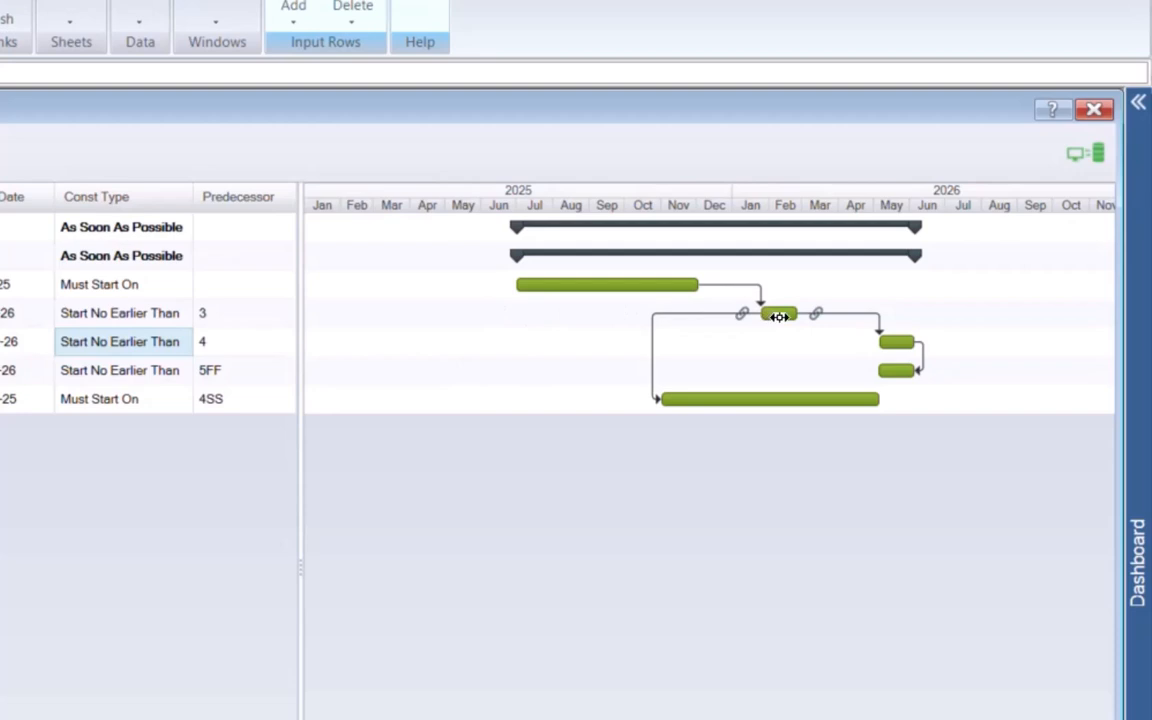
{"action": "left_click_drag", "start_coordinate": [797, 315], "coordinate": [872, 316]}
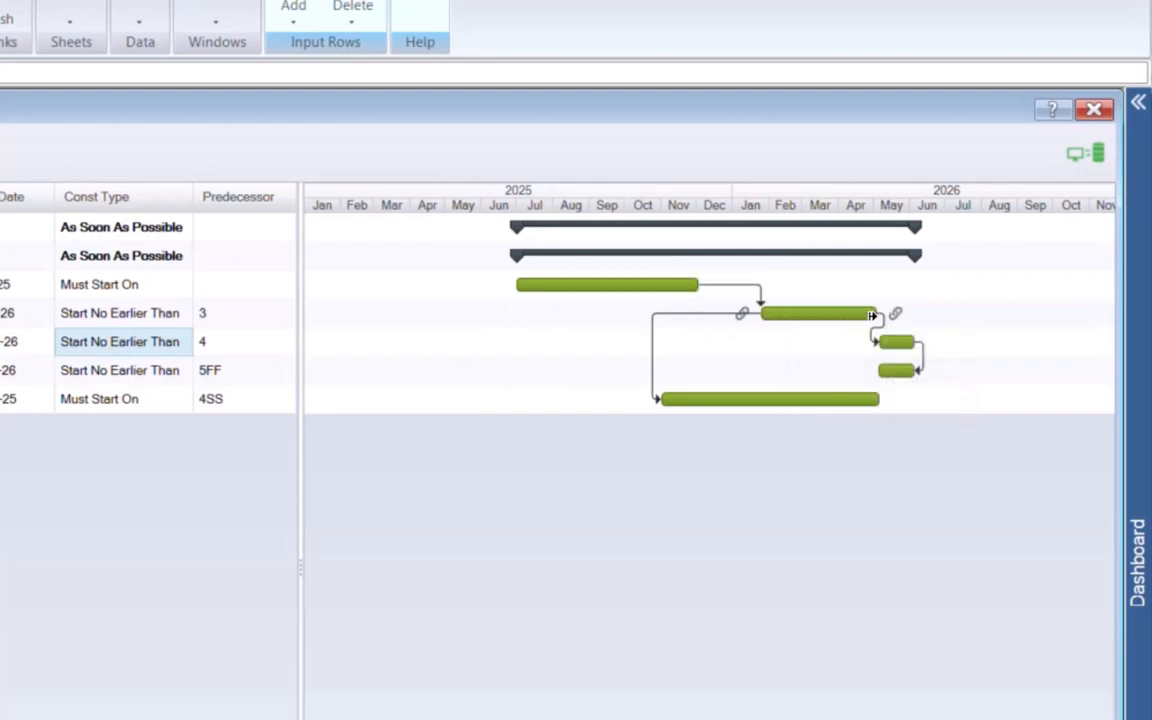
{"action": "left_click_drag", "start_coordinate": [892, 345], "coordinate": [1093, 341]}
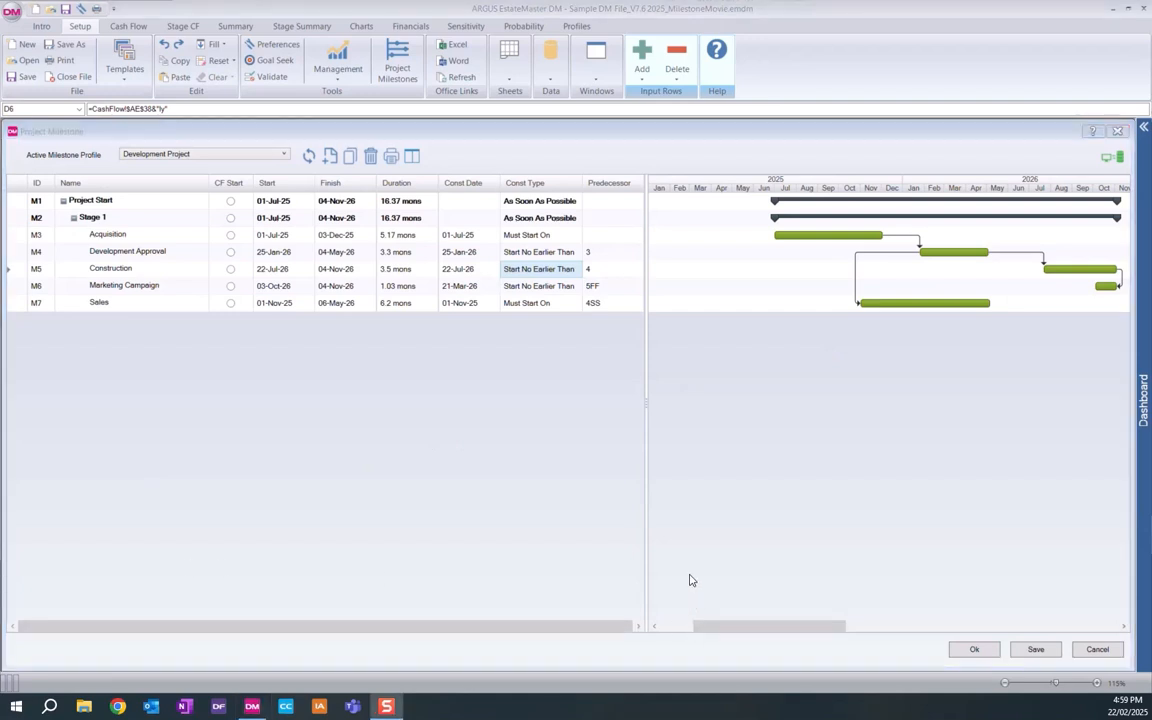
- Save the milestone profile and close the milestone window, declining to create the project in the Enterprise Database
{"action": "left_click", "coordinate": [1035, 651]}
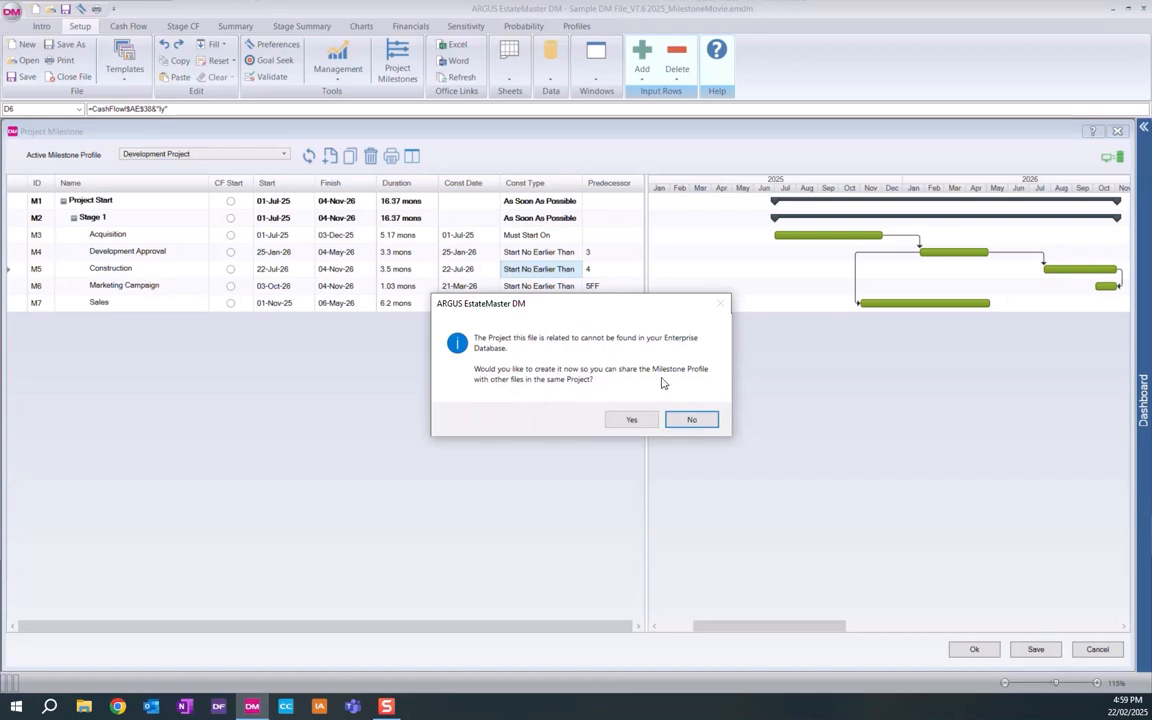
{"action": "left_click", "coordinate": [696, 420]}
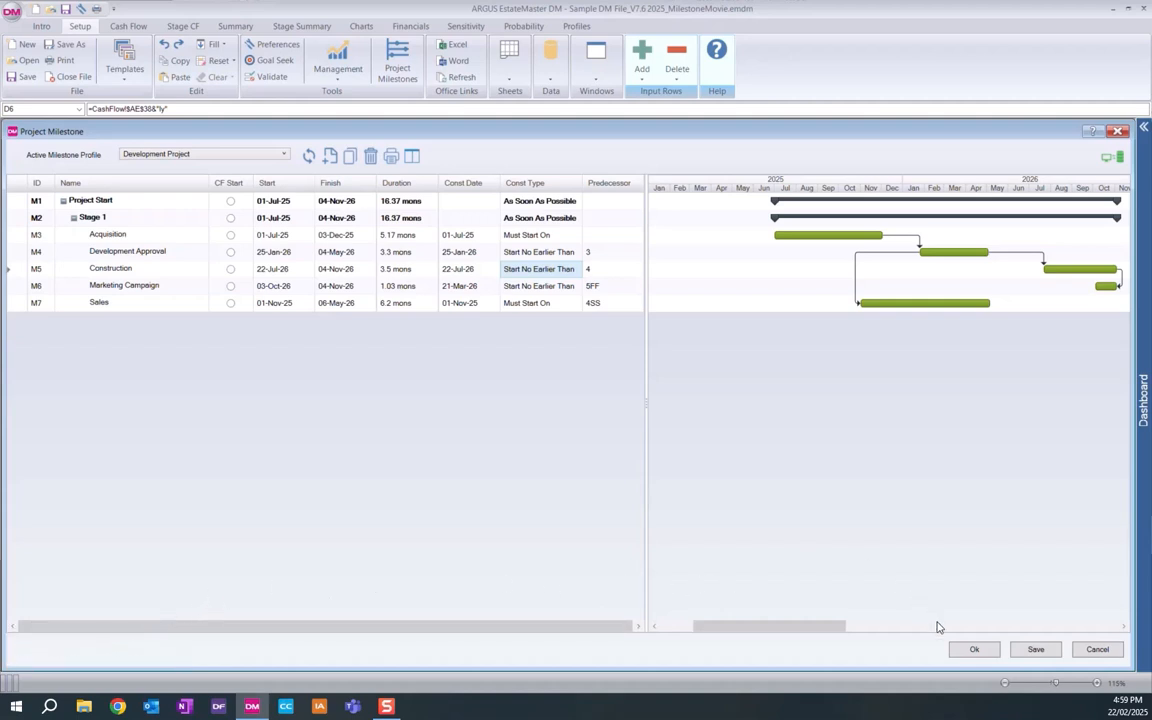
{"action": "left_click", "coordinate": [968, 651]}
{"action": "left_click", "coordinate": [699, 419]}
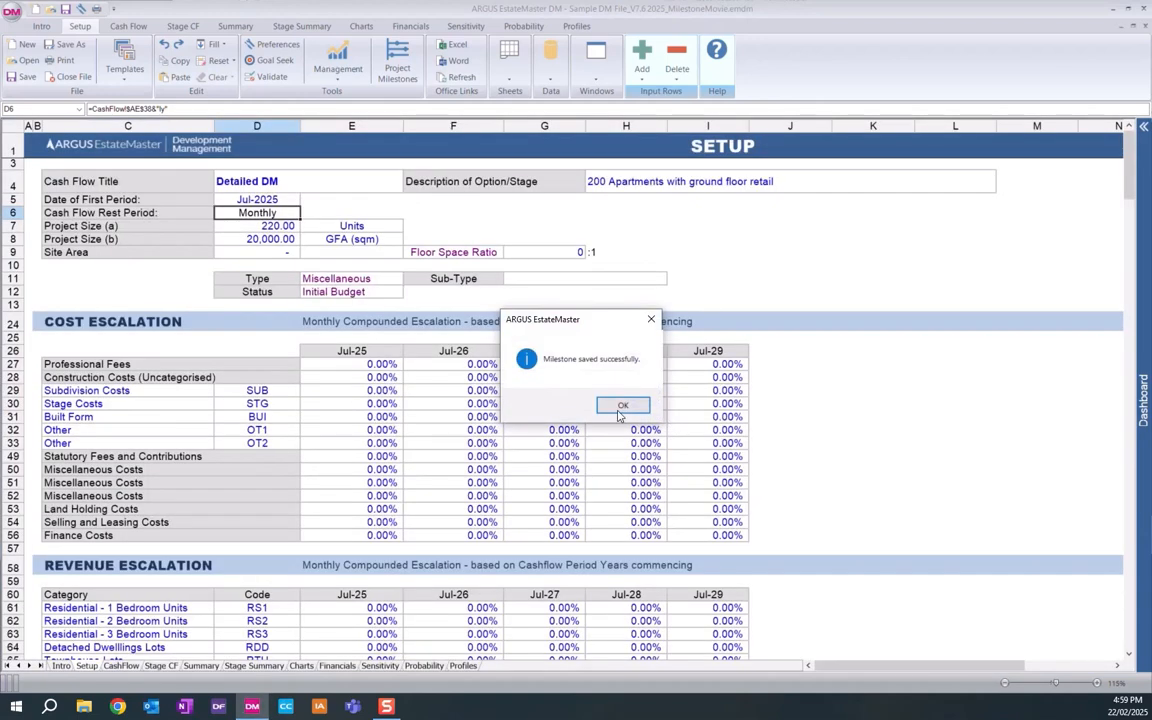
{"action": "left_click", "coordinate": [620, 406]}
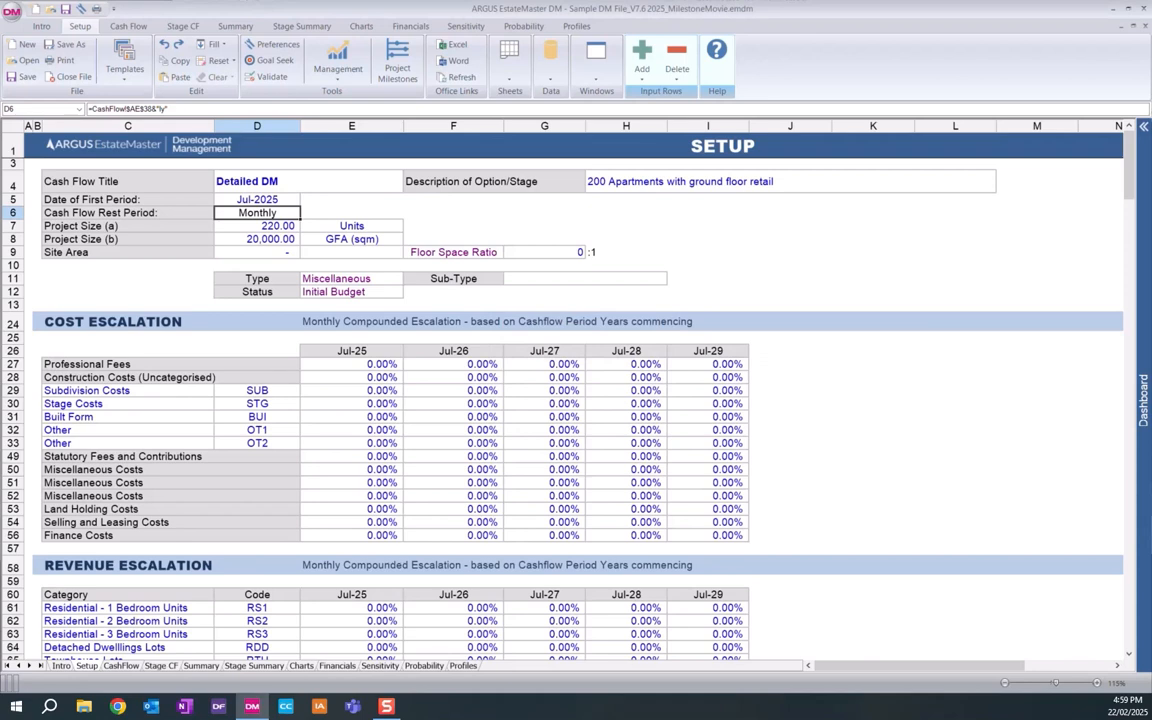
- On the Cash Flow sheet, clear the month start and month span of the 82,200,000 and 500,000 construction cost rows
{"action": "left_click", "coordinate": [118, 25]}
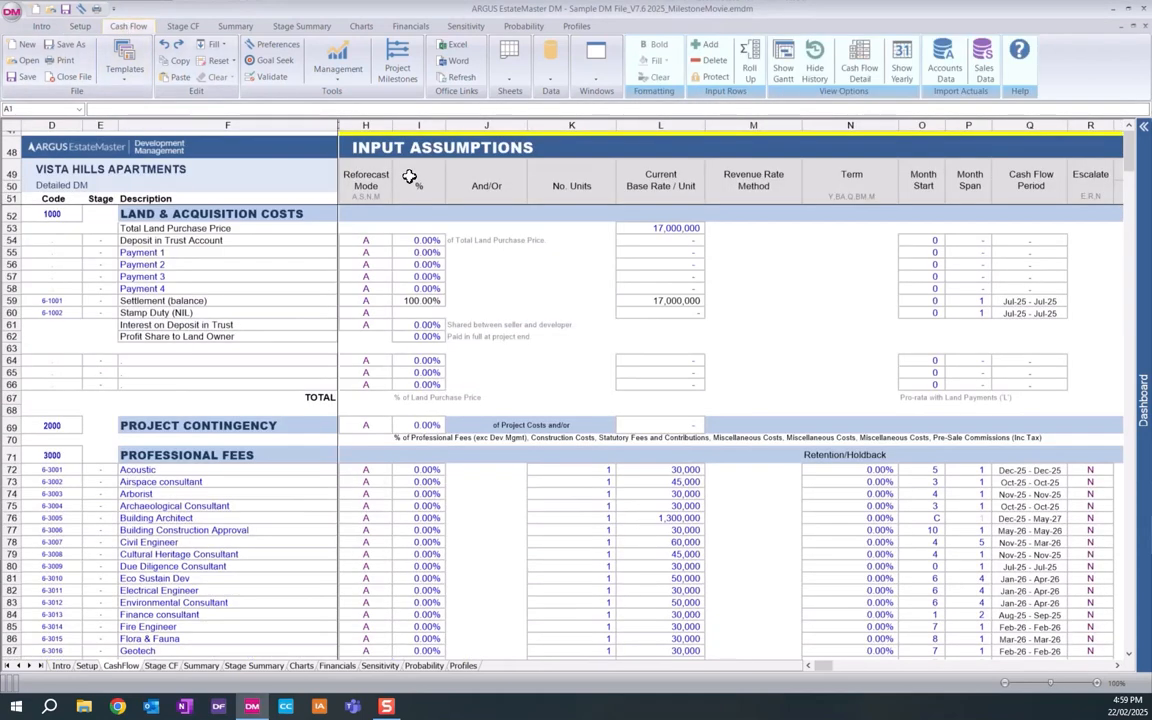
{"action": "scroll", "coordinate": [796, 346], "scroll_direction": "down", "scroll_amount": 3}
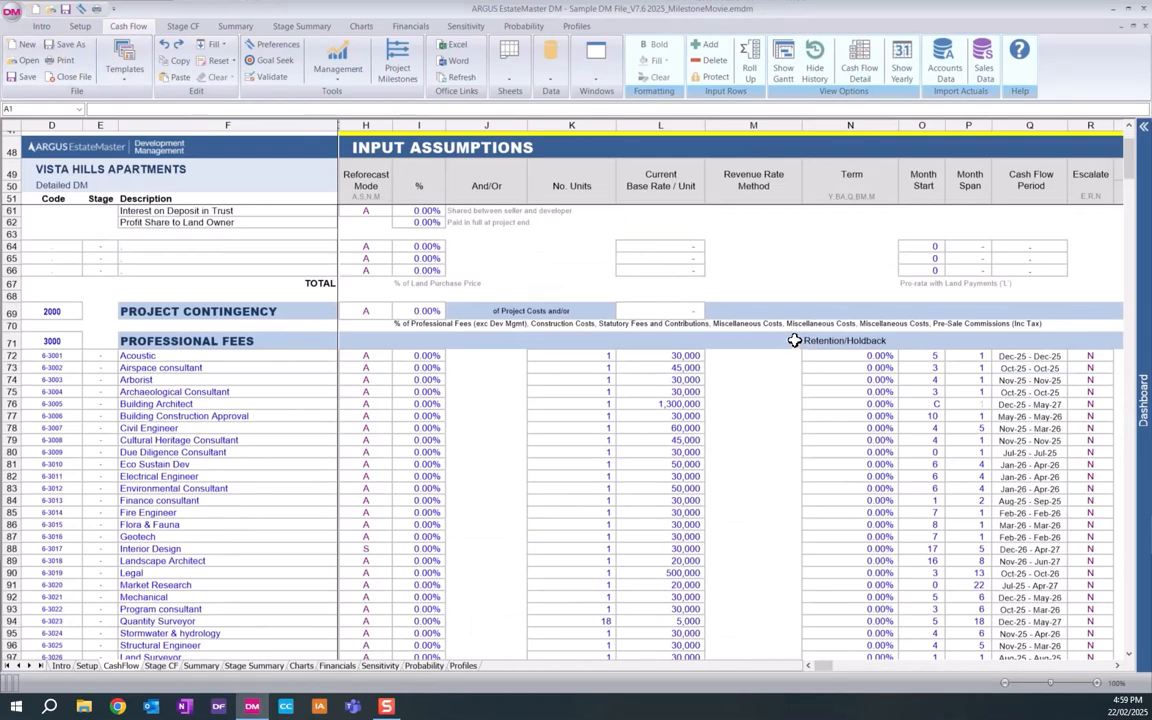
{"action": "scroll", "coordinate": [794, 341], "scroll_direction": "down", "scroll_amount": 10}
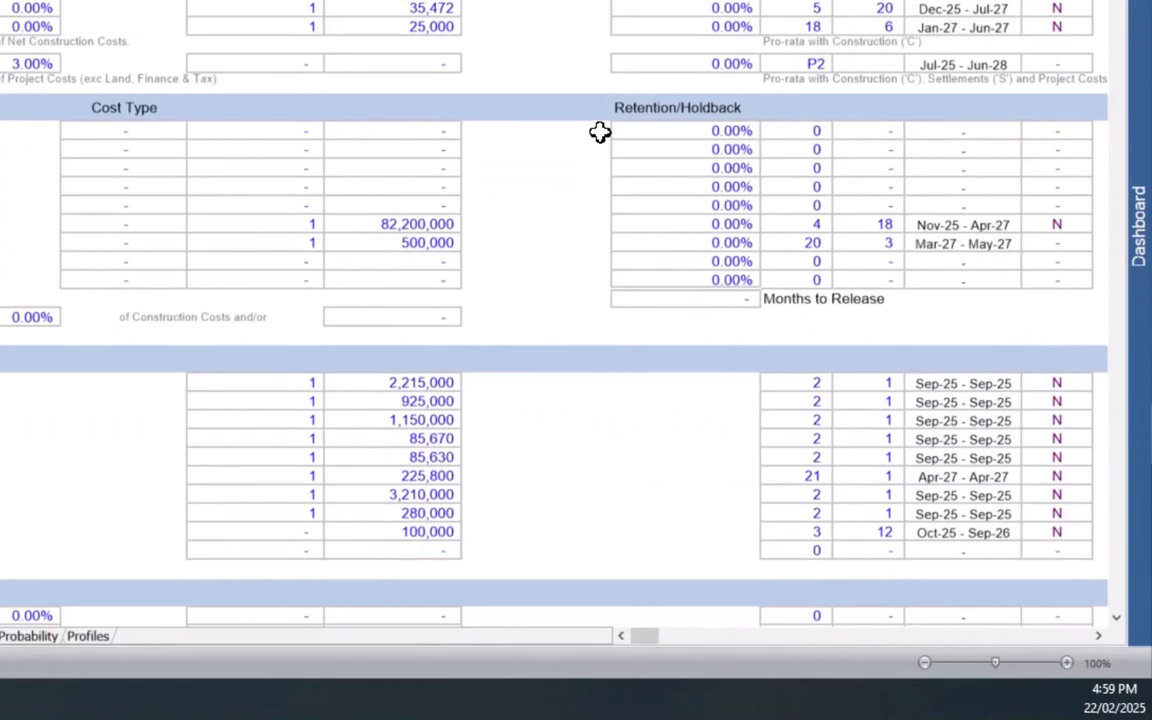
{"action": "scroll", "coordinate": [600, 132], "scroll_direction": "down", "scroll_amount": 1}
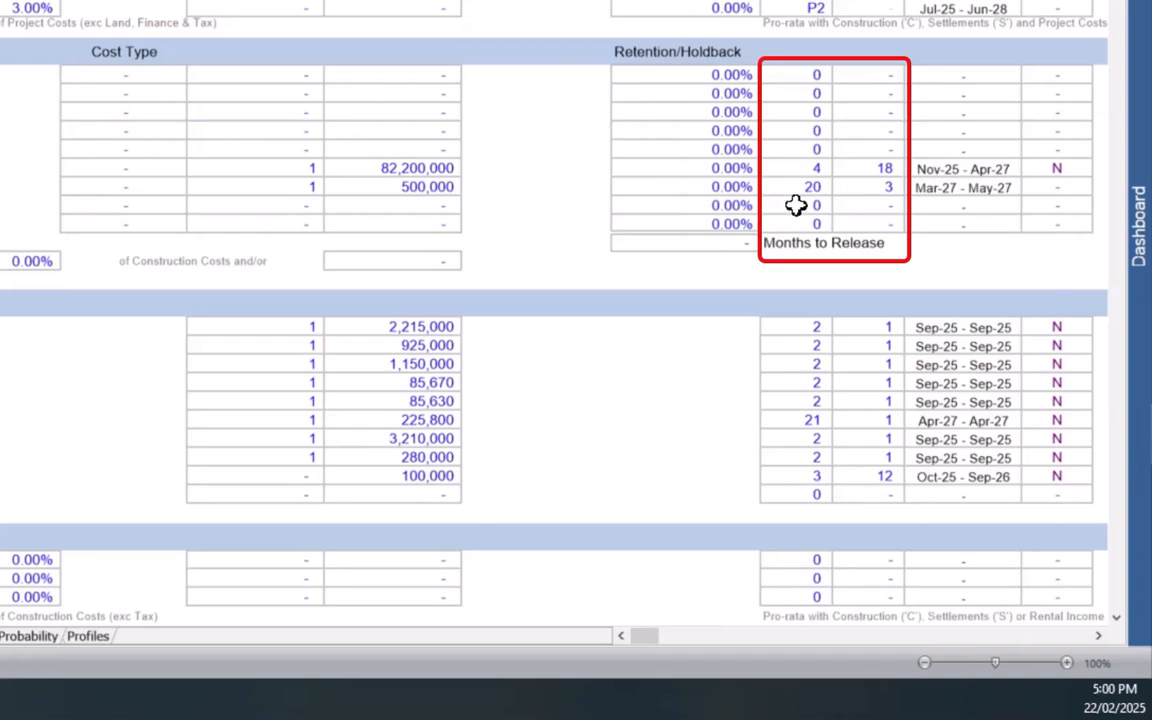
{"action": "left_click_drag", "start_coordinate": [882, 204], "coordinate": [812, 204]}
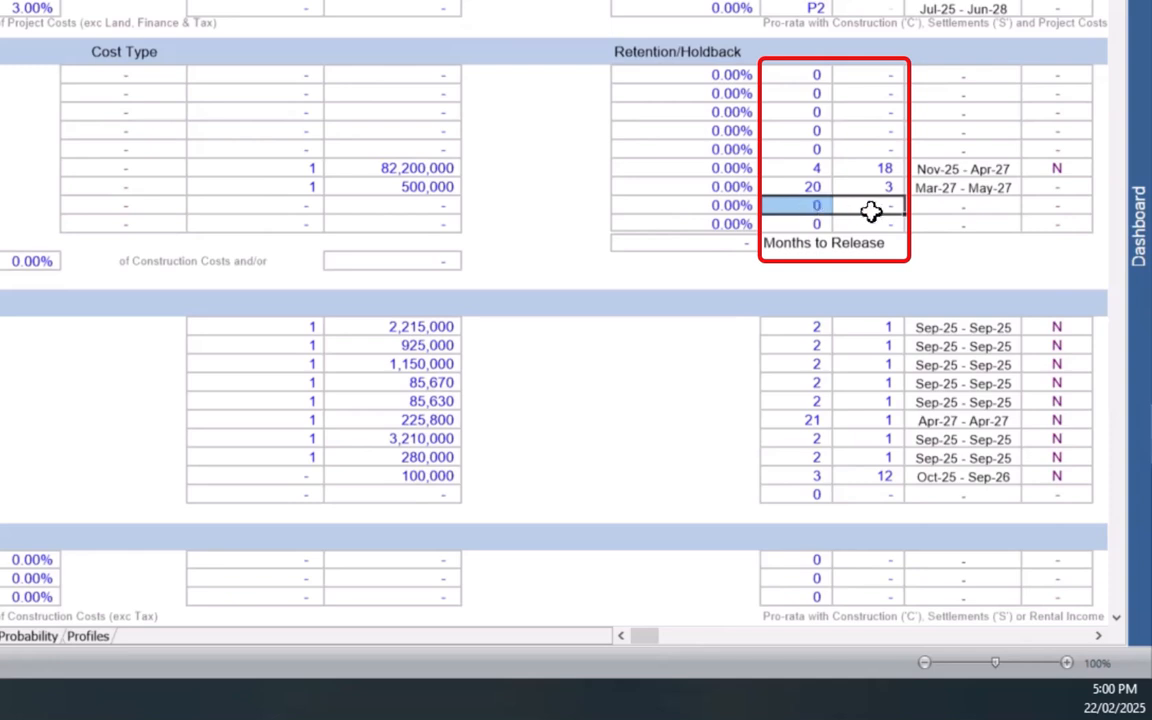
{"action": "left_click_drag", "start_coordinate": [903, 213], "coordinate": [897, 167]}
- Assign the Construction milestone (M5) as the month start of the 82,200,000 and 500,000 construction cost rows
{"action": "double_click", "coordinate": [816, 168]}
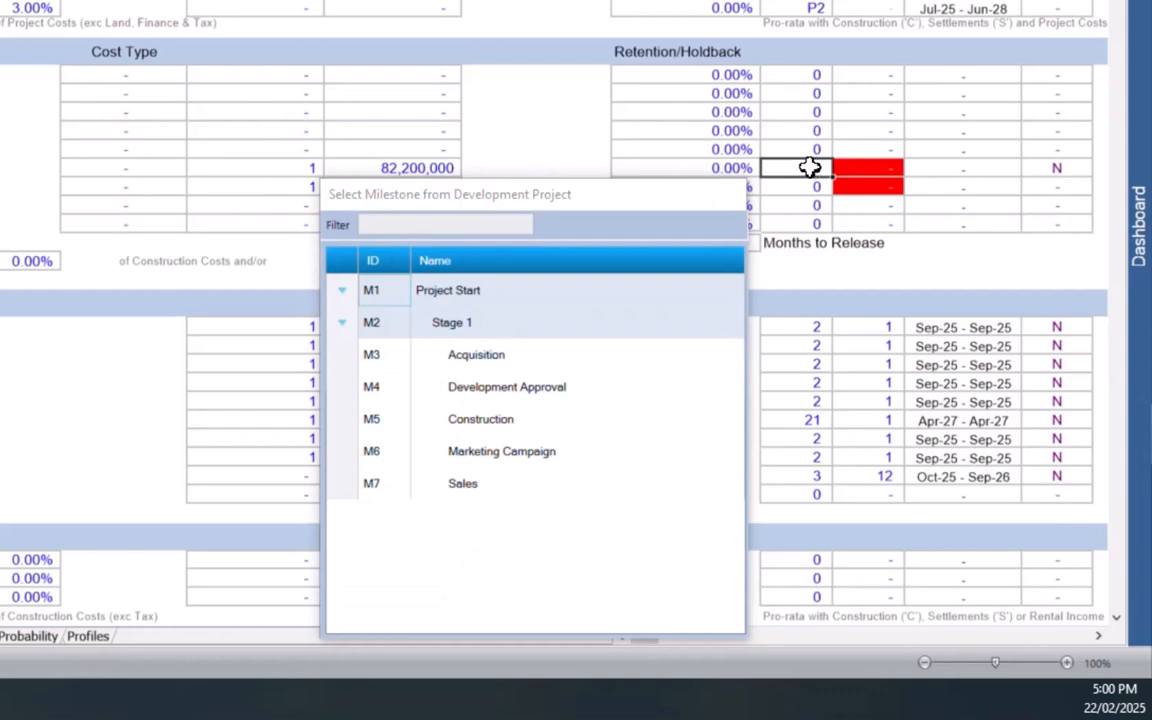
{"action": "mouse_move", "coordinate": [566, 192]}
{"action": "left_mouse_down"}
{"action": "mouse_move", "coordinate": [481, 93]}
{"action": "mouse_move", "coordinate": [464, 0]}
{"action": "left_mouse_up"}
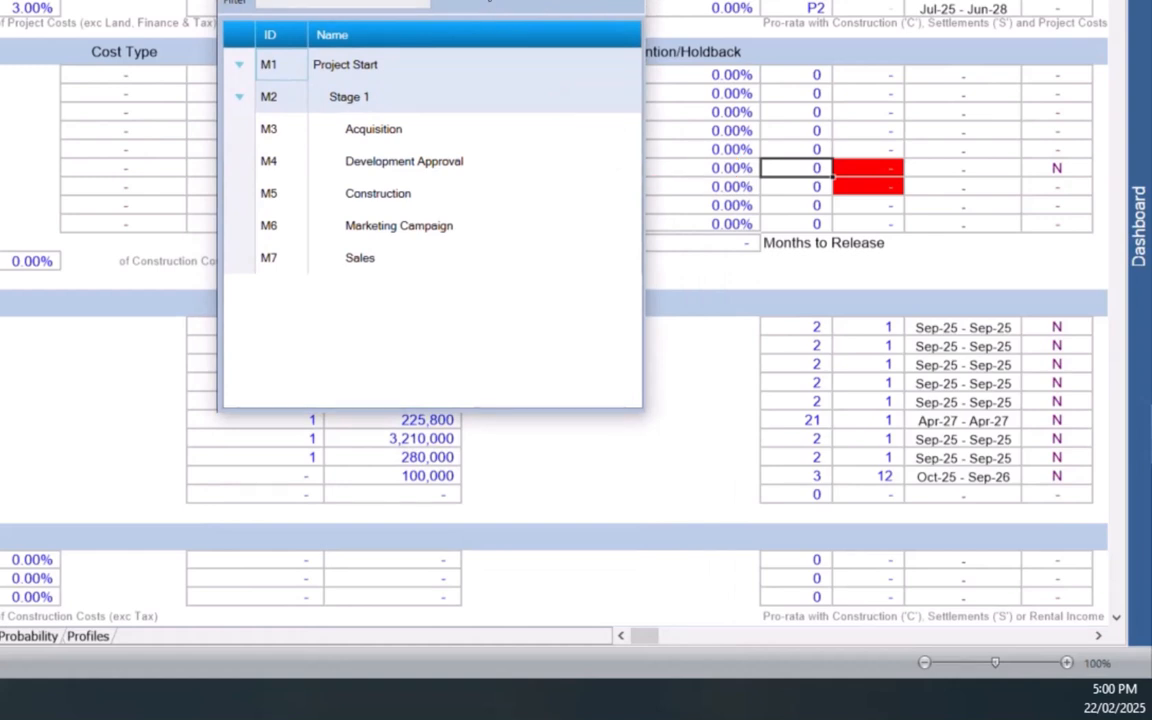
{"action": "double_click", "coordinate": [362, 203]}
{"action": "double_click", "coordinate": [812, 188]}
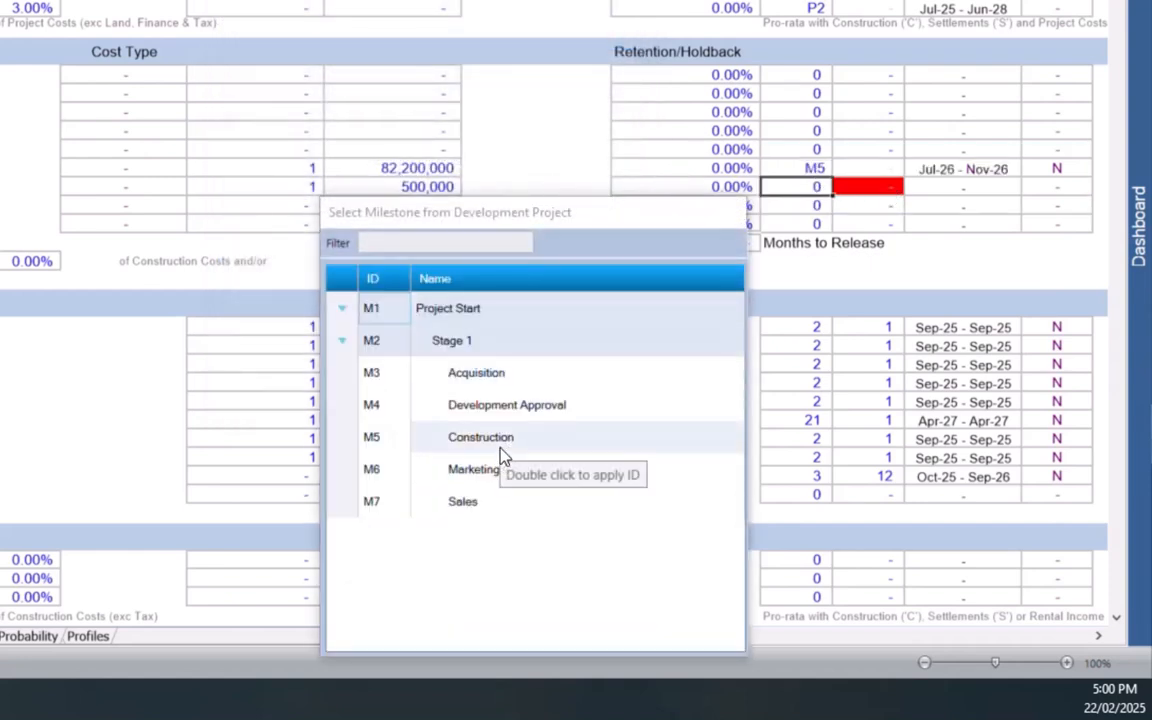
{"action": "double_click", "coordinate": [503, 455]}
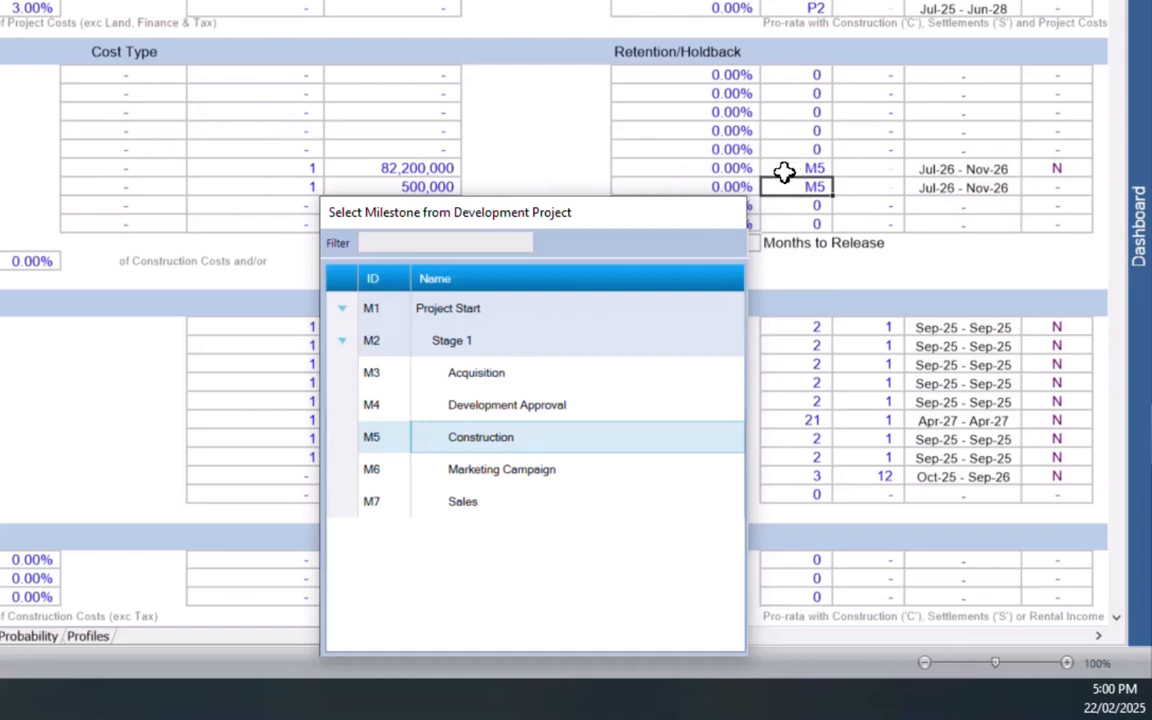
- Assign the Acquisition milestone (M3) as the month start of the Settlement (balance) and Stamp Duty (NIL) rows under Land & Acquisition Costs
{"action": "scroll", "coordinate": [784, 172], "scroll_direction": "up", "scroll_amount": 6}
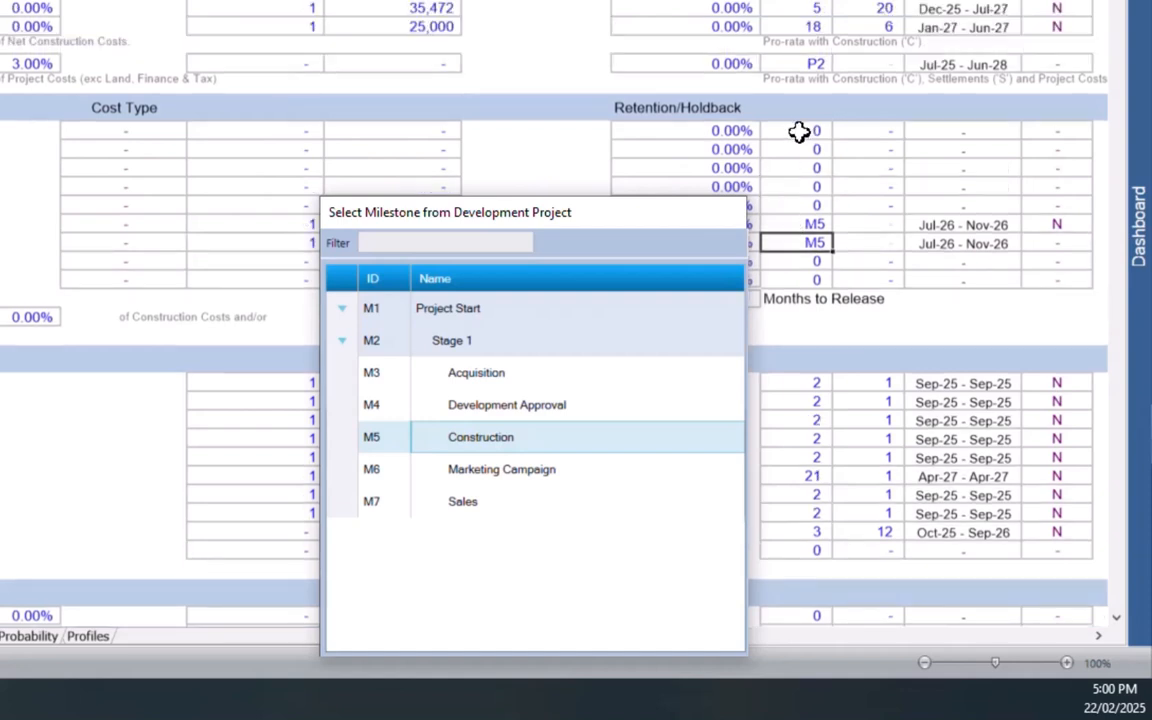
{"action": "scroll", "coordinate": [799, 135], "scroll_direction": "up", "scroll_amount": 5}
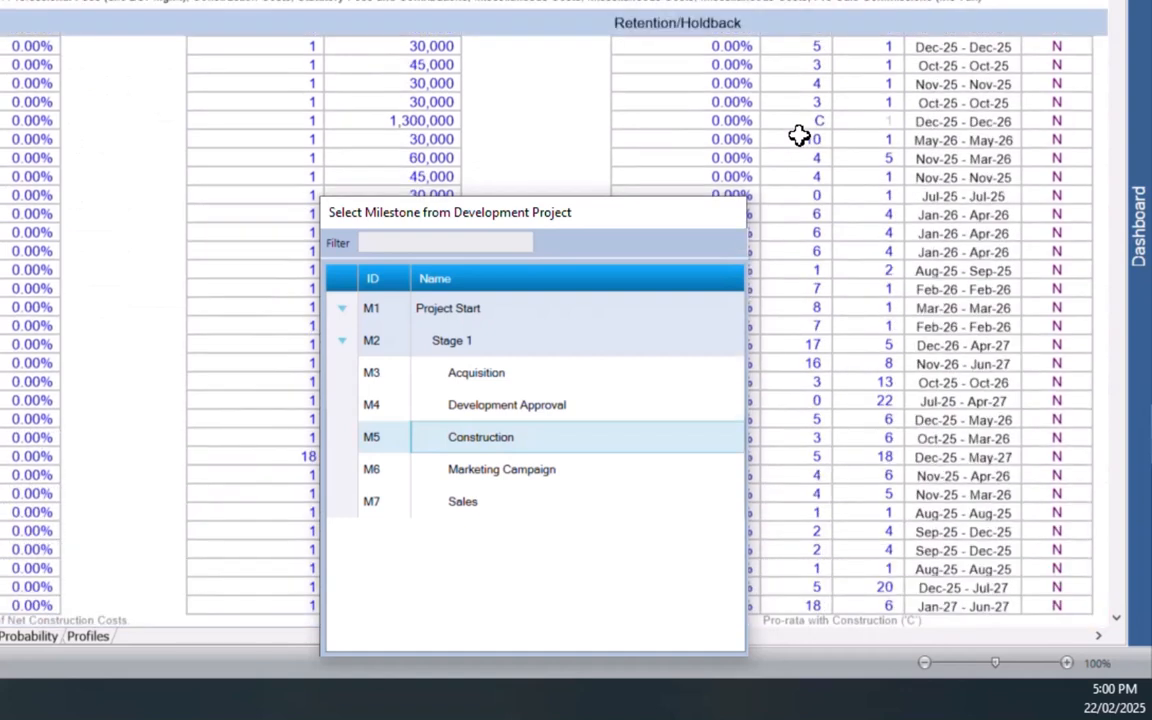
{"action": "scroll", "coordinate": [799, 130], "scroll_direction": "up", "scroll_amount": 5}
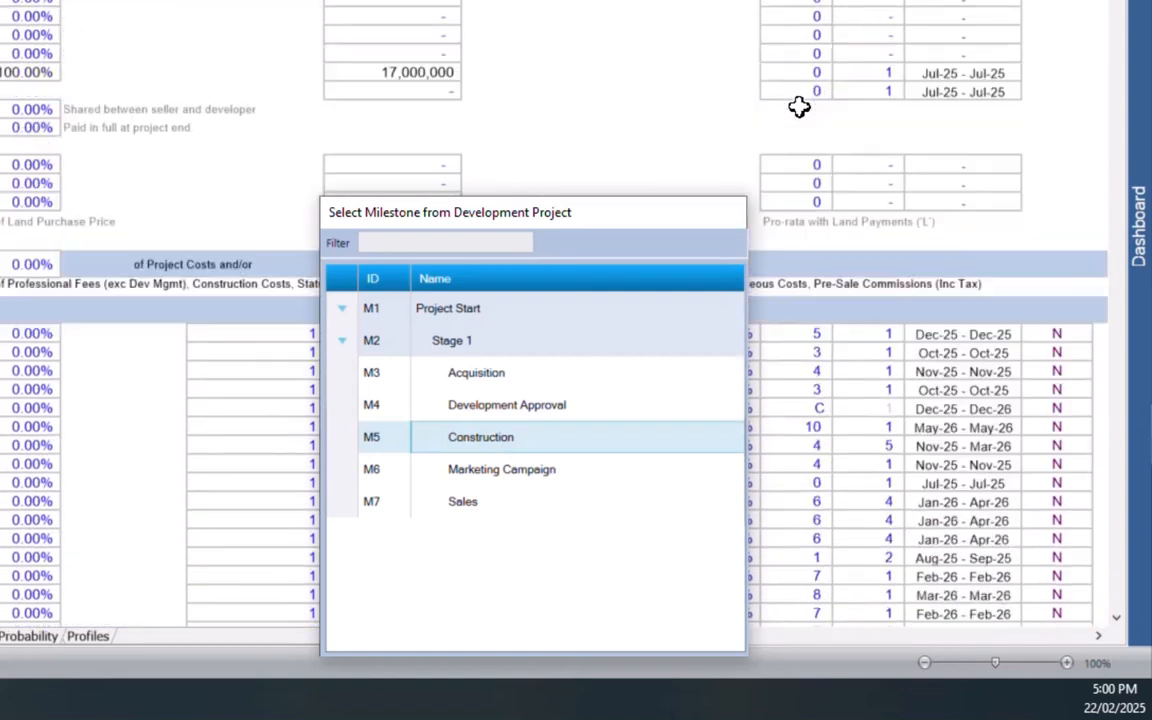
{"action": "left_click", "coordinate": [786, 75]}
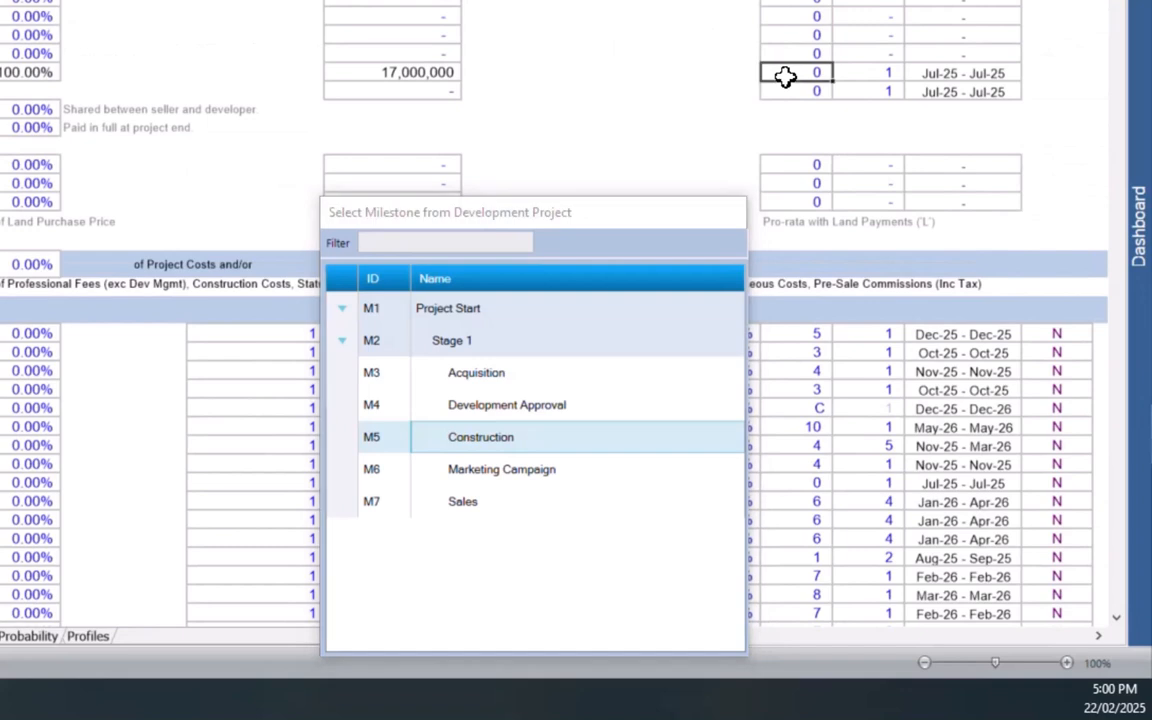
{"action": "double_click", "coordinate": [430, 258]}
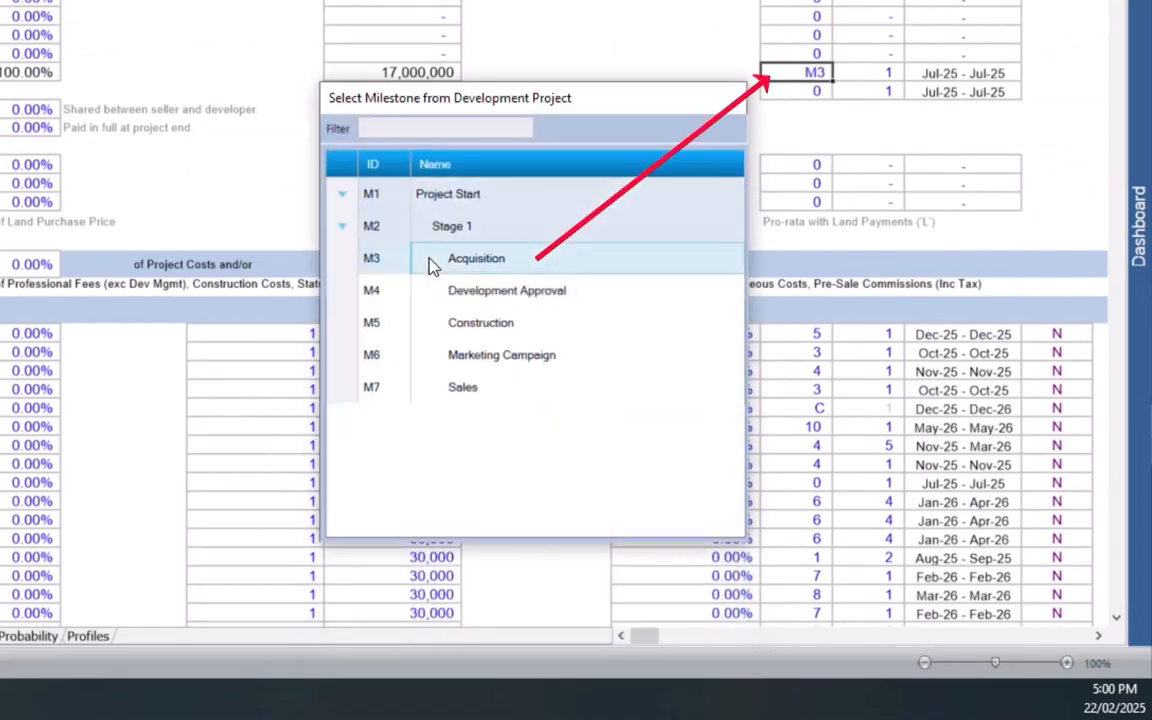
{"action": "left_click", "coordinate": [812, 92]}
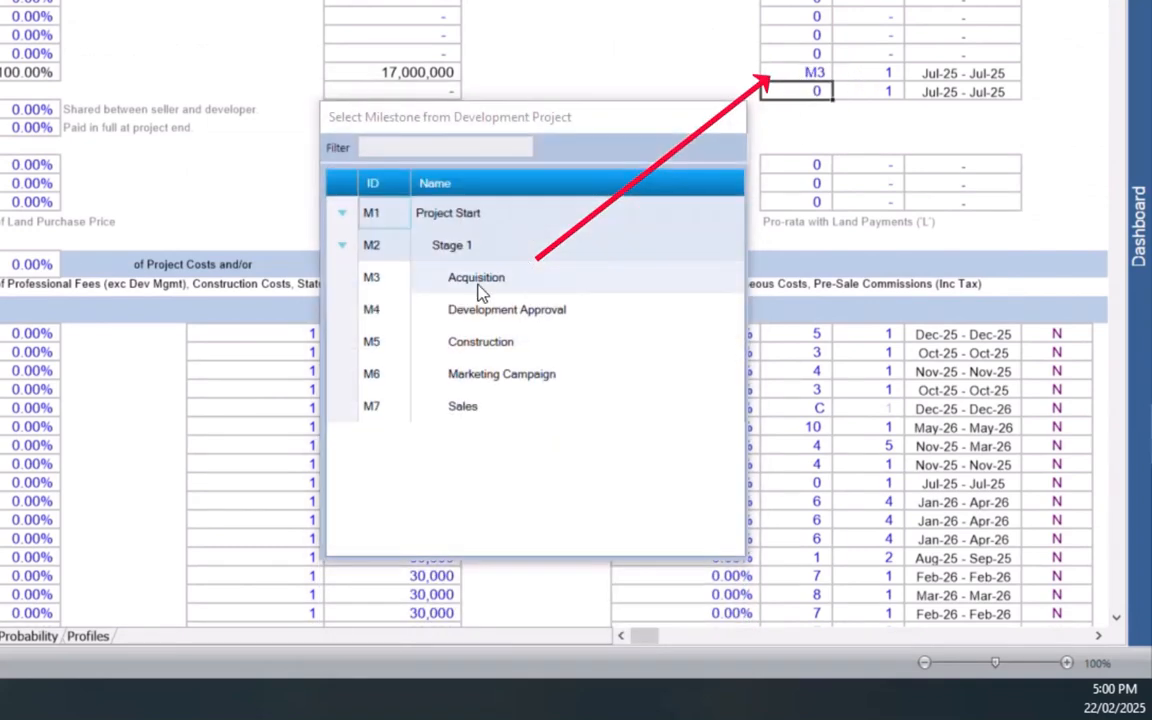
{"action": "double_click", "coordinate": [479, 287]}
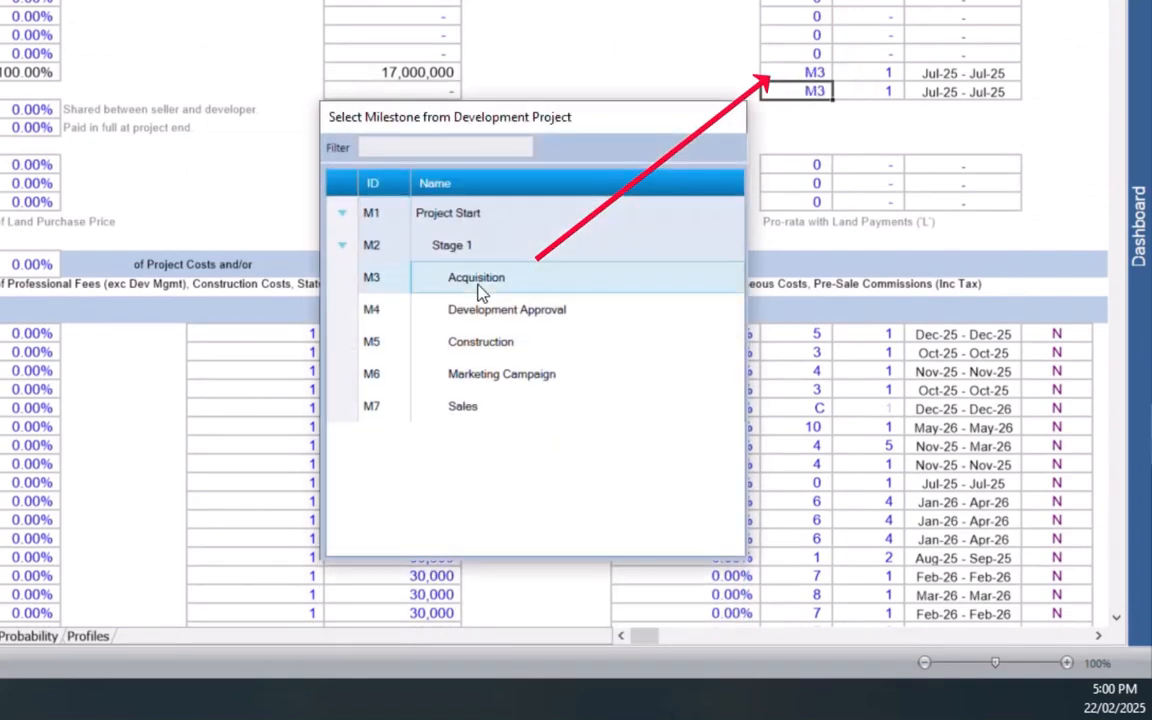
- Clear the month span of the Settlement (balance) and Stamp Duty (NIL) rows
{"action": "left_click", "coordinate": [888, 78]}
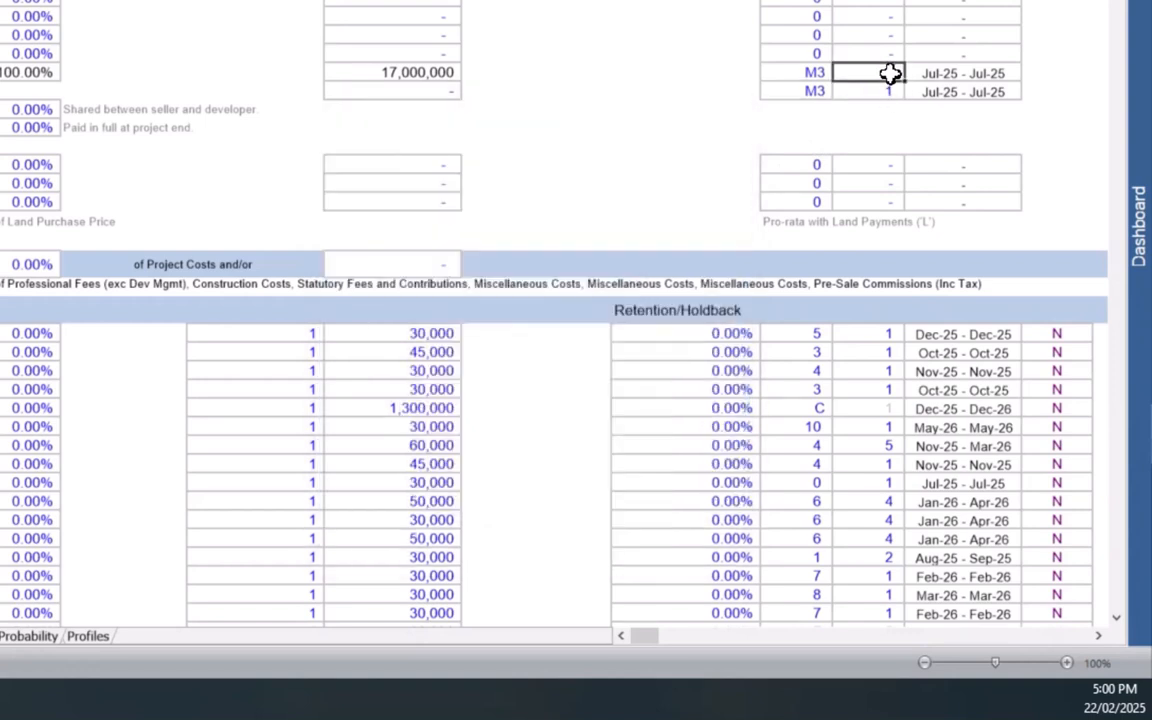
{"action": "left_click", "coordinate": [884, 91]}
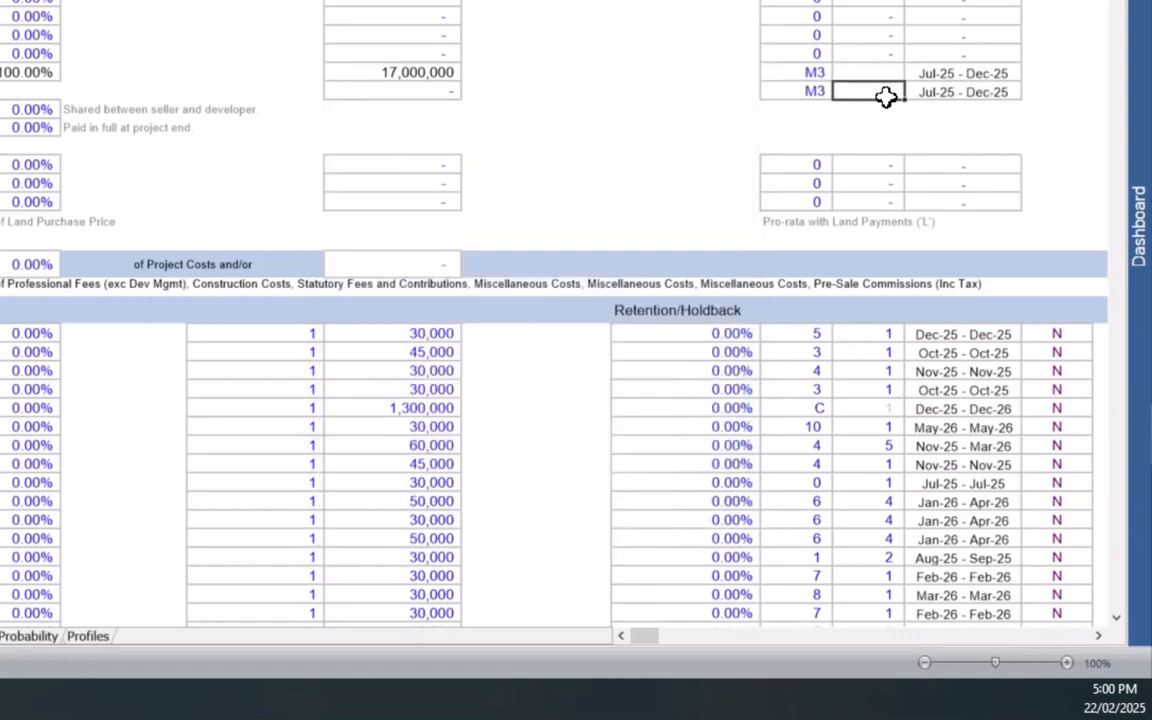
{"action": "left_click", "coordinate": [775, 130]}
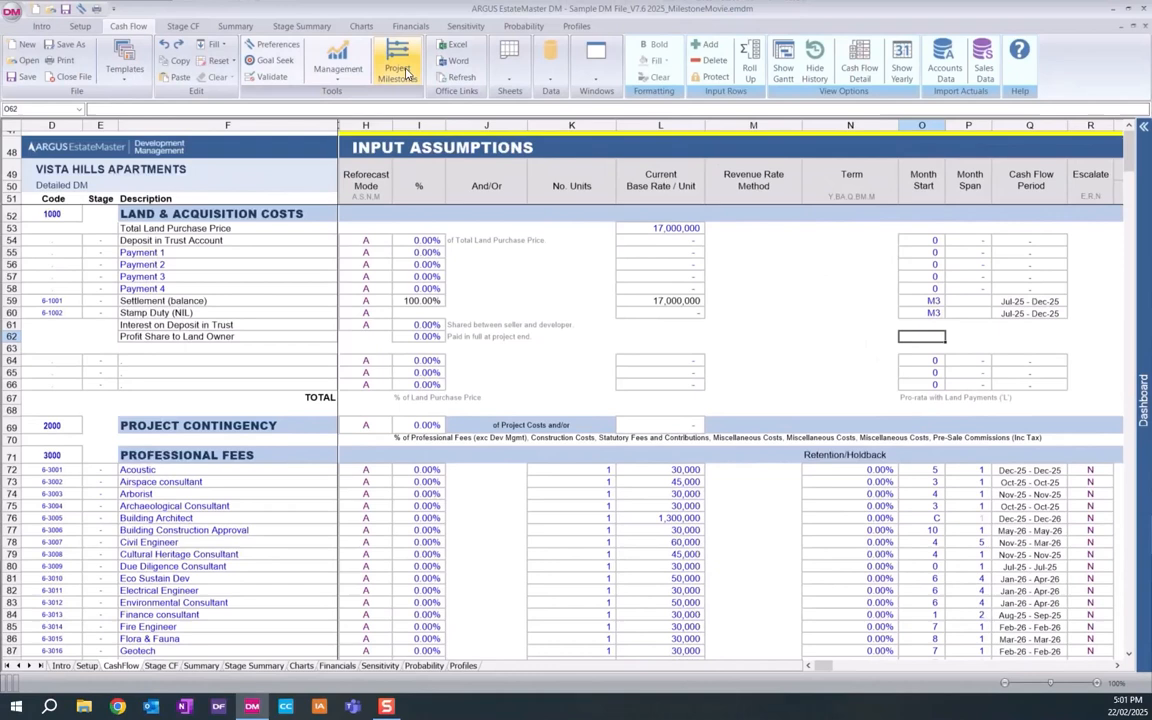
- Reopen the project milestones and move the Acquisition task on the Gantt chart to start about 22-Oct-25
{"action": "left_click", "coordinate": [407, 74]}
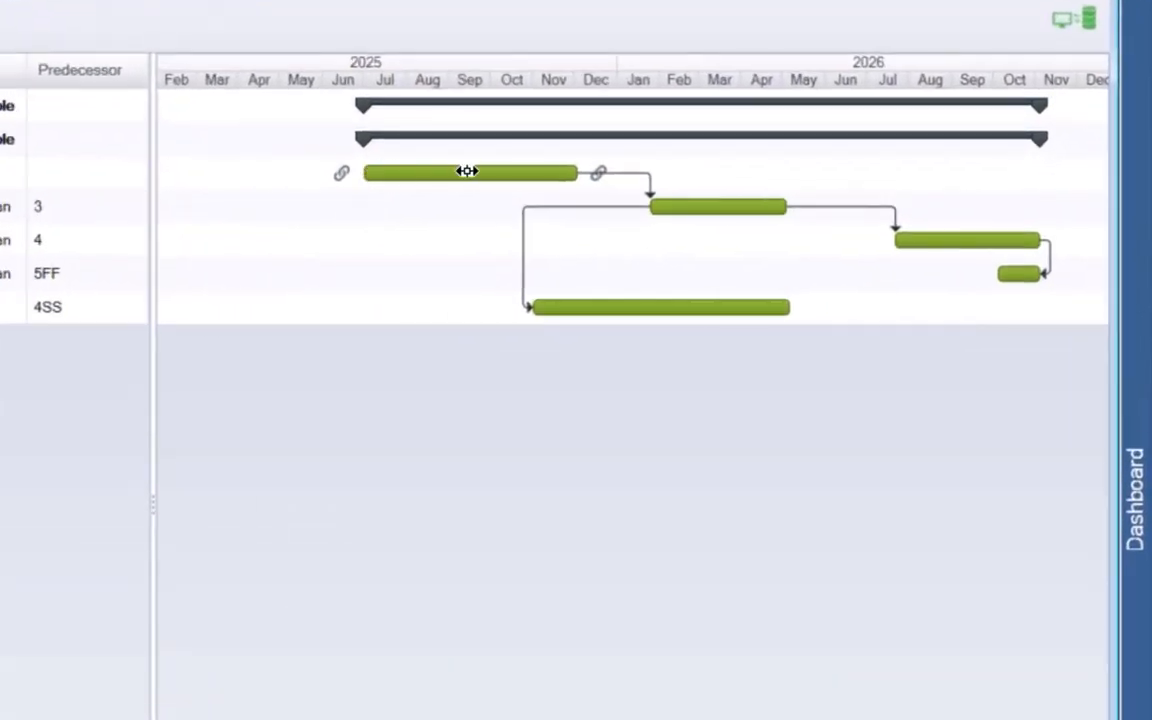
{"action": "left_click_drag", "start_coordinate": [418, 178], "coordinate": [578, 174]}
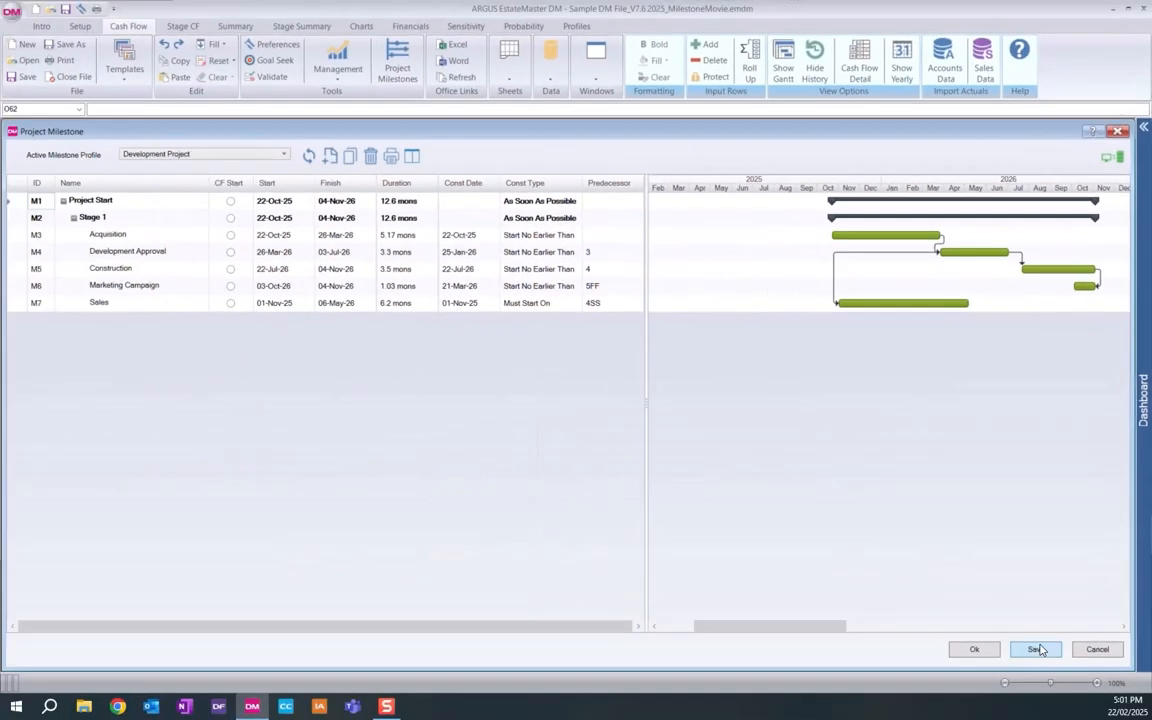
- Save the rescheduled milestone profile and return to the Cash Flow sheet, declining to create the project in the Enterprise Database
{"action": "left_click", "coordinate": [1036, 649]}
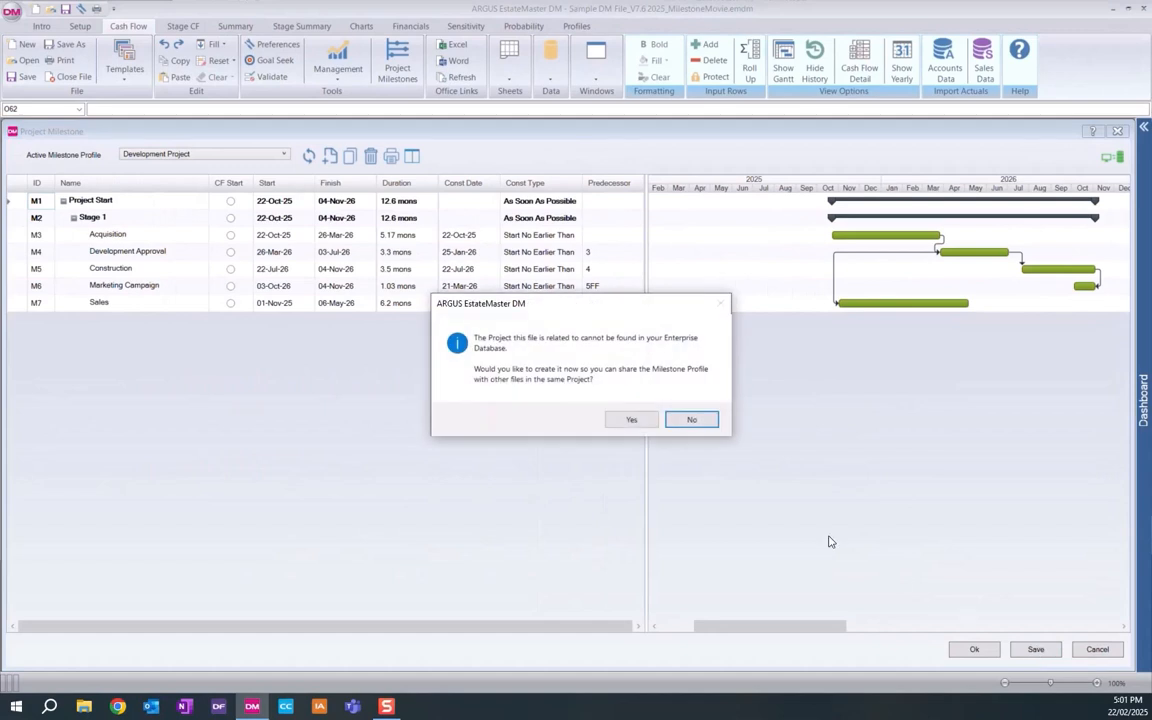
{"action": "left_click", "coordinate": [687, 424]}
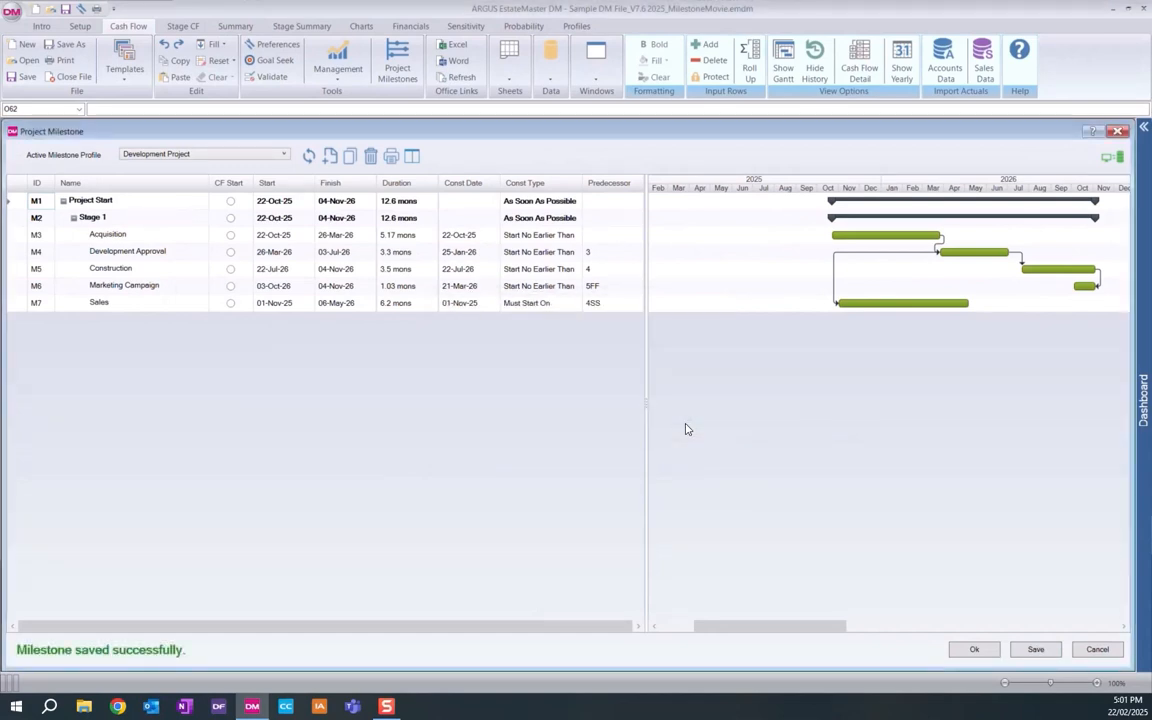
{"action": "left_click", "coordinate": [972, 652]}
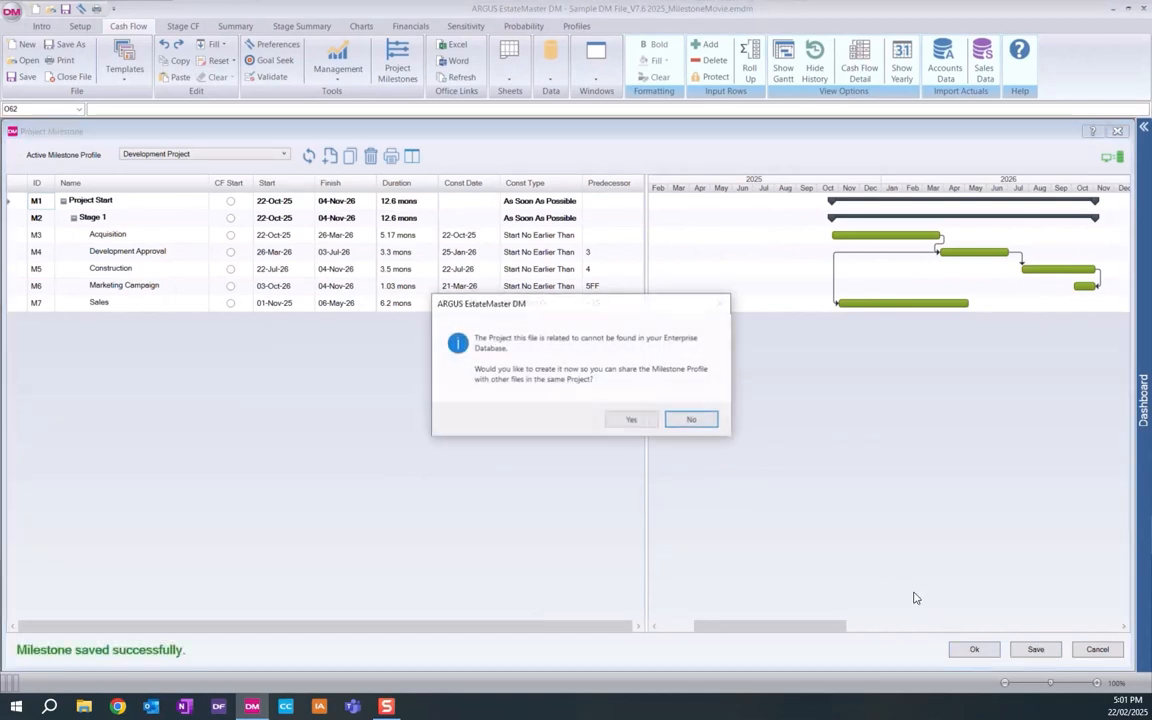
{"action": "left_click", "coordinate": [692, 422]}
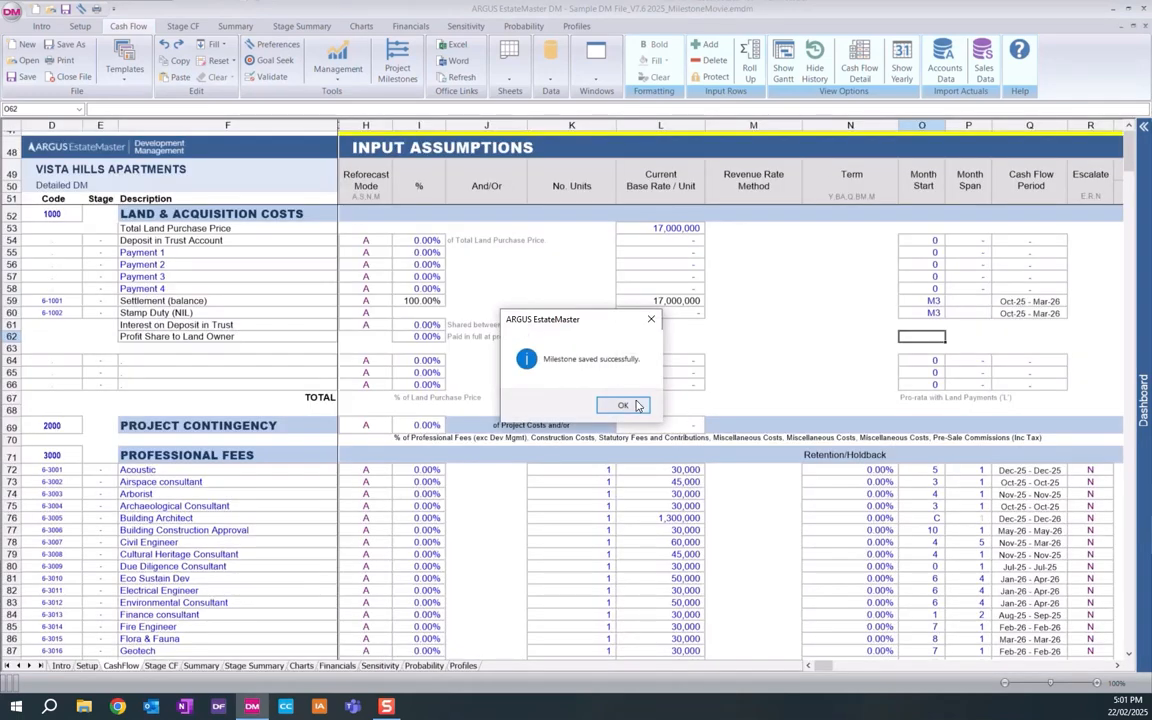
{"action": "left_click", "coordinate": [634, 403]}
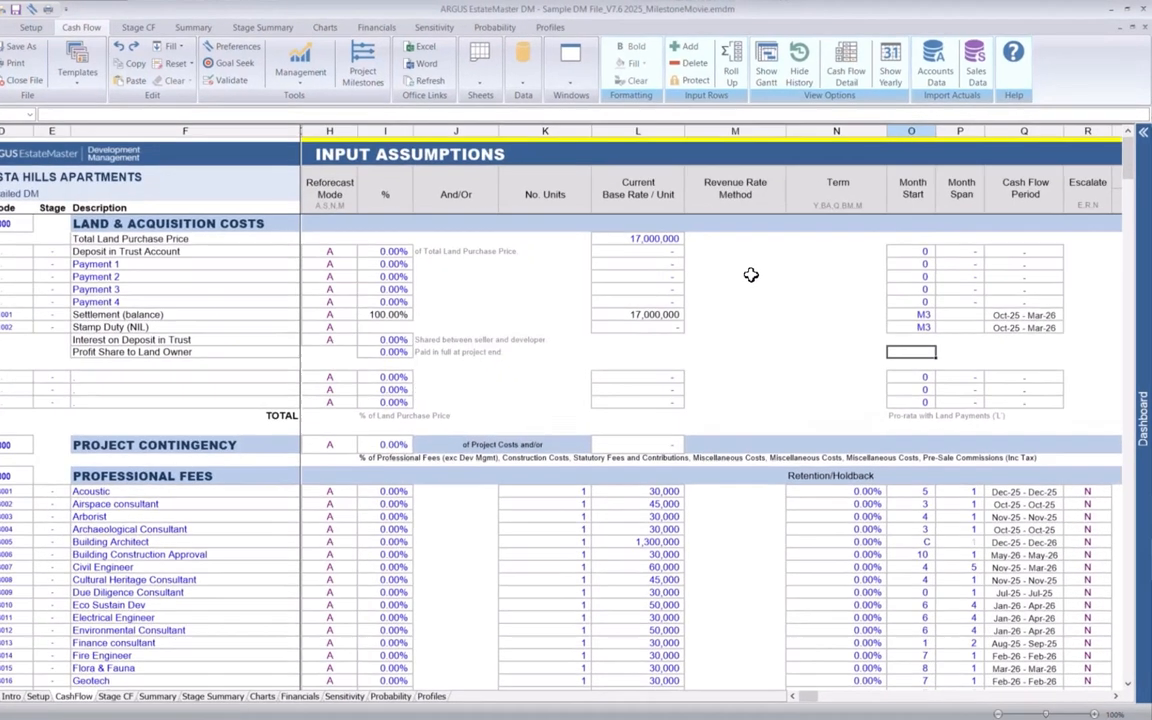